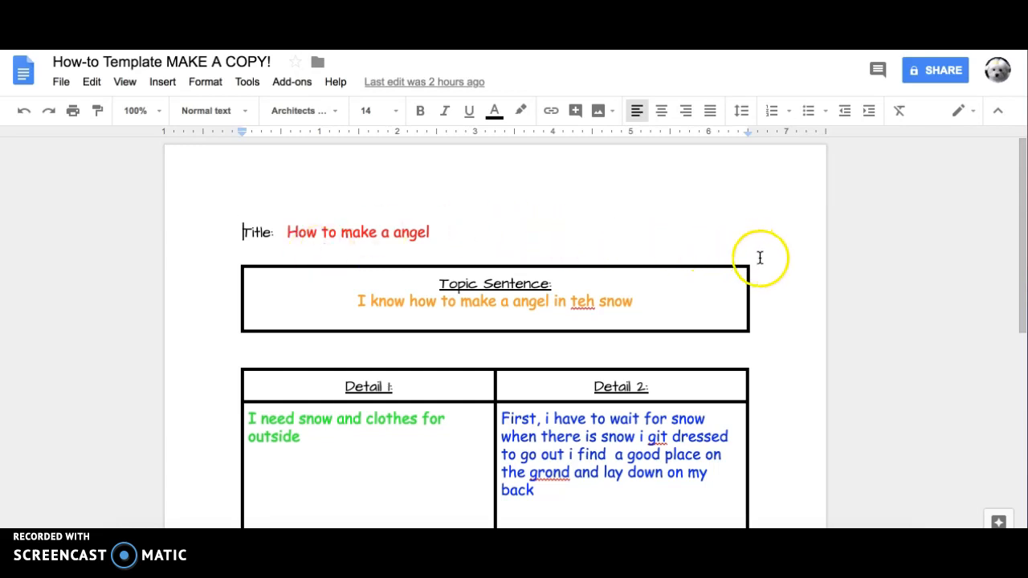
- Examine the filled-in how-to template, from its title and topic sentence through the four detail boxes to the closing sentence
scroll(779, 274, down, 1)
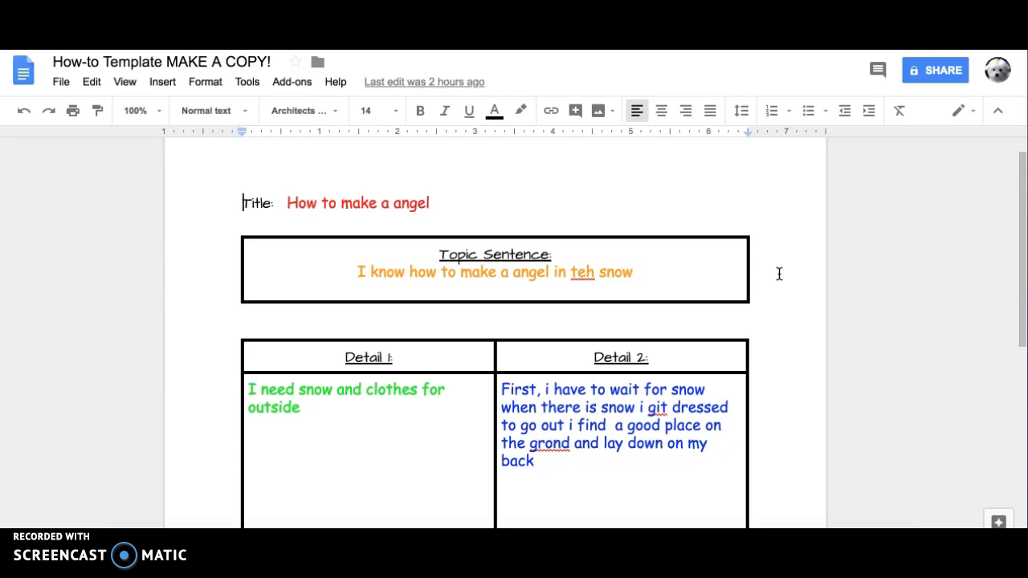
scroll(779, 274, down, 2)
scroll(779, 274, up, 3)
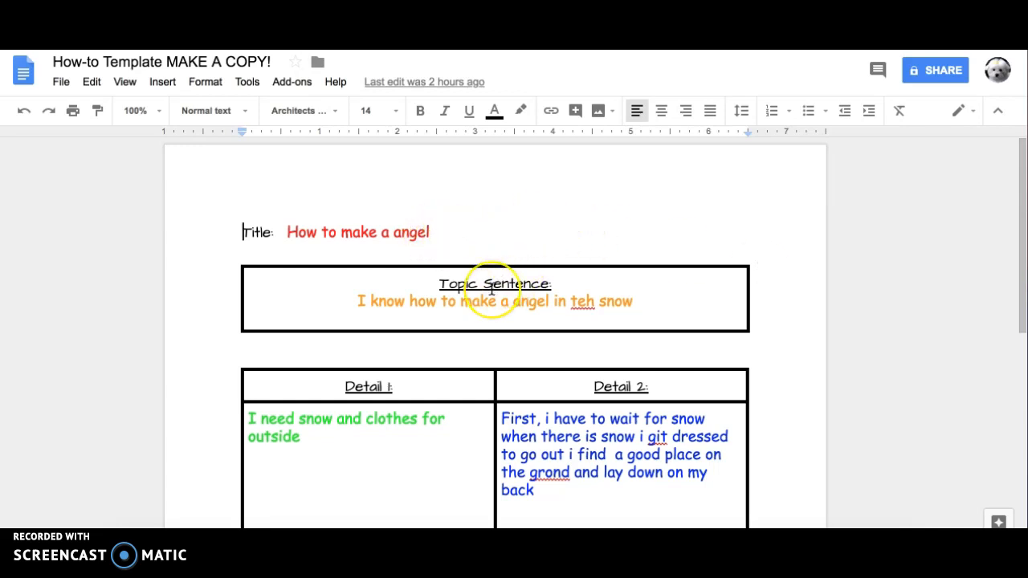
scroll(491, 290, down, 3)
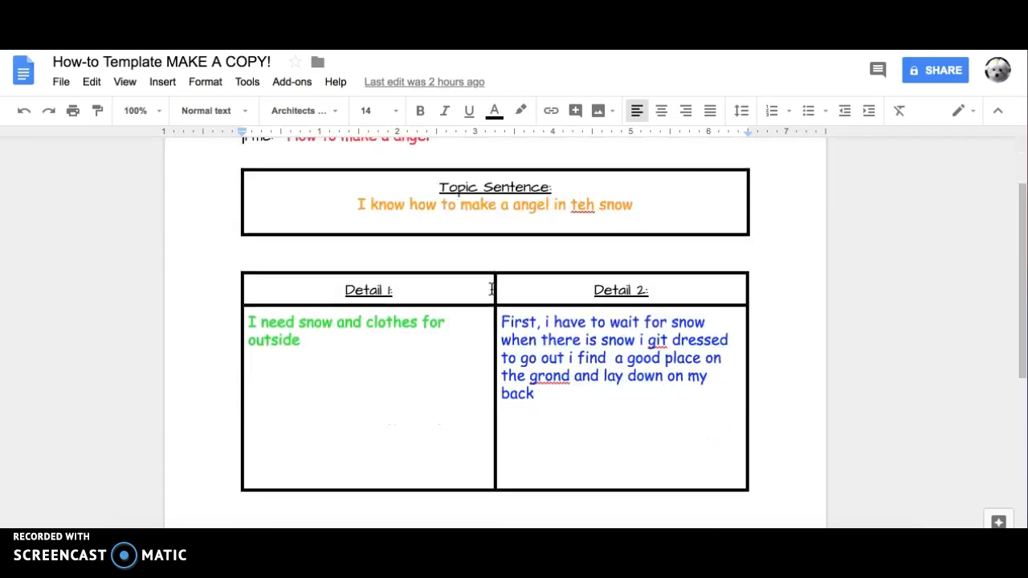
scroll(554, 299, down, 6)
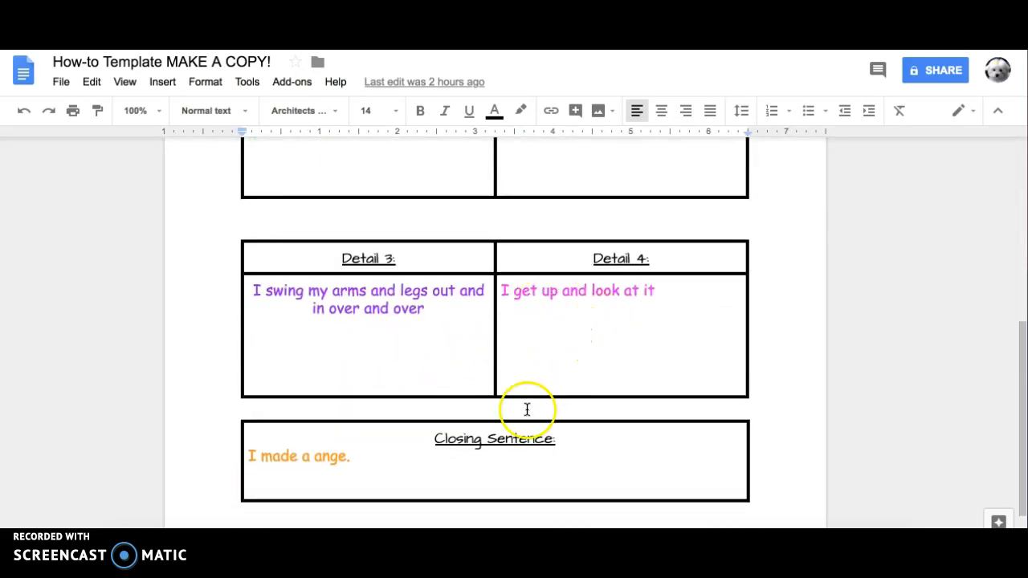
scroll(485, 472, down, 2)
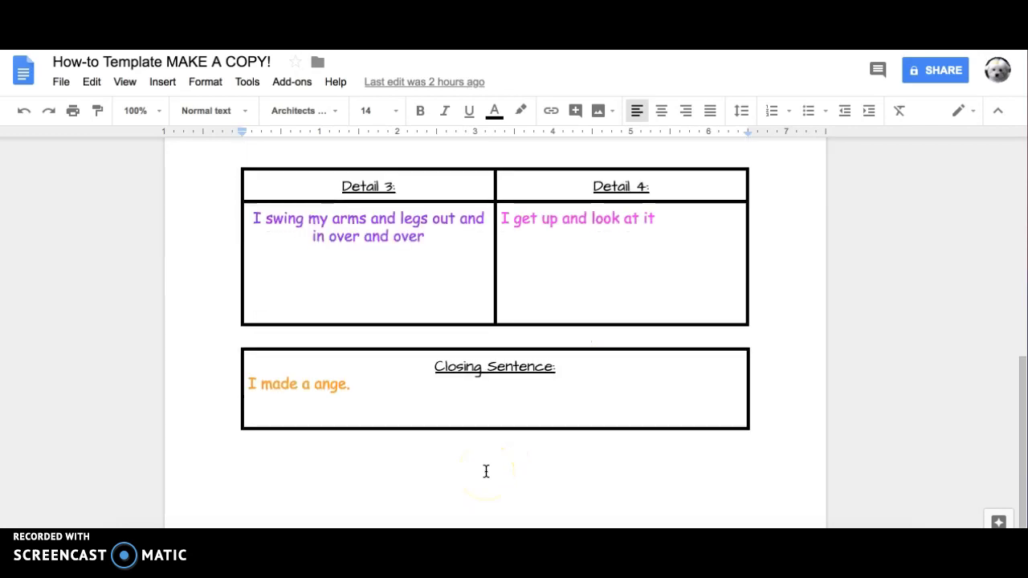
scroll(782, 236, up, 7)
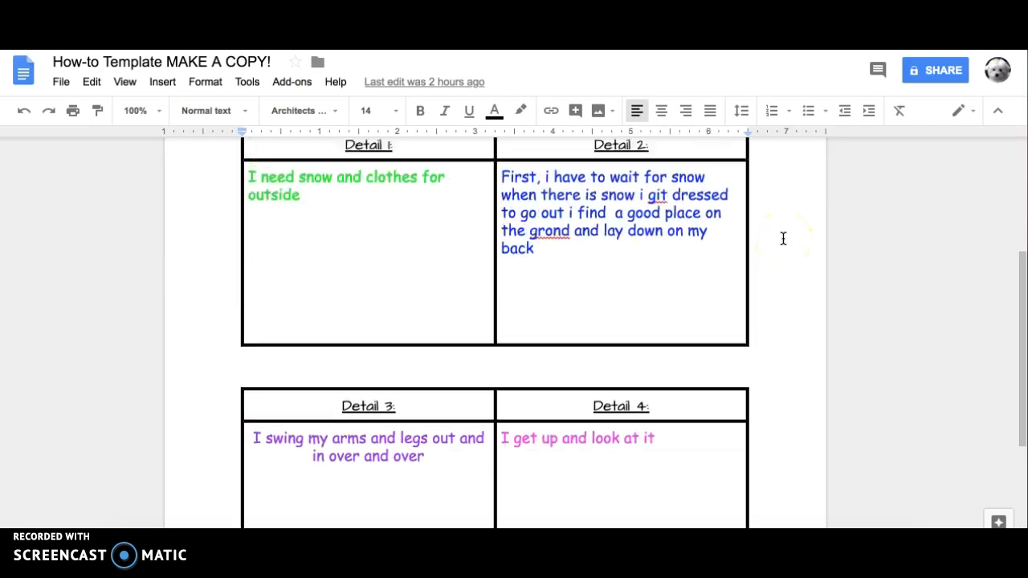
scroll(783, 239, up, 4)
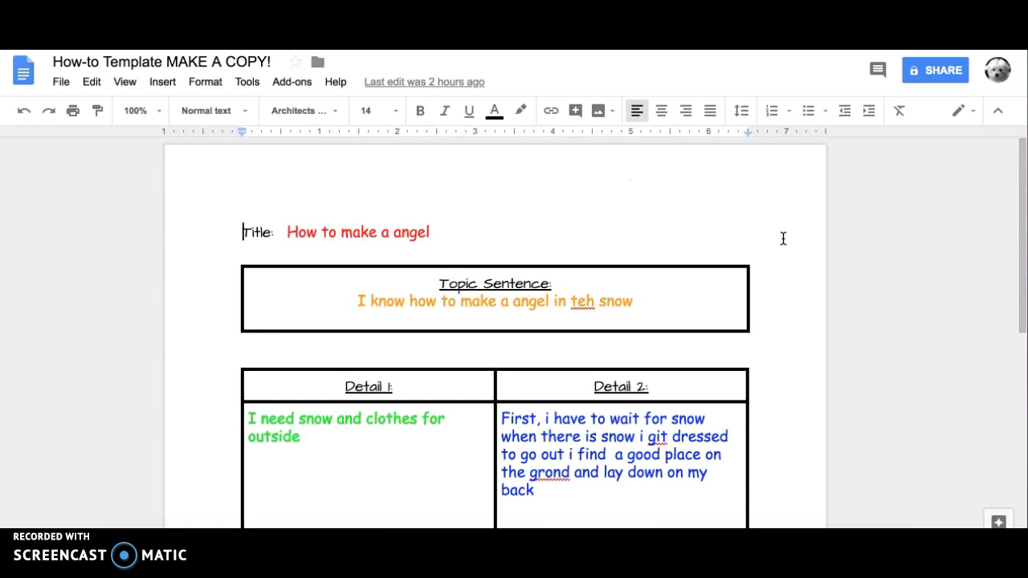
scroll(555, 307, down, 2)
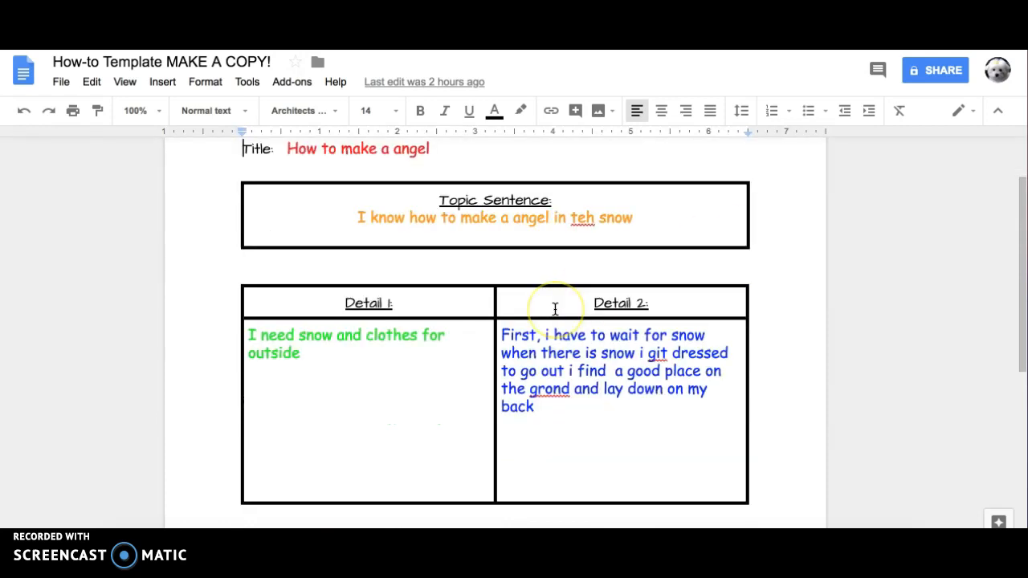
scroll(555, 308, down, 2)
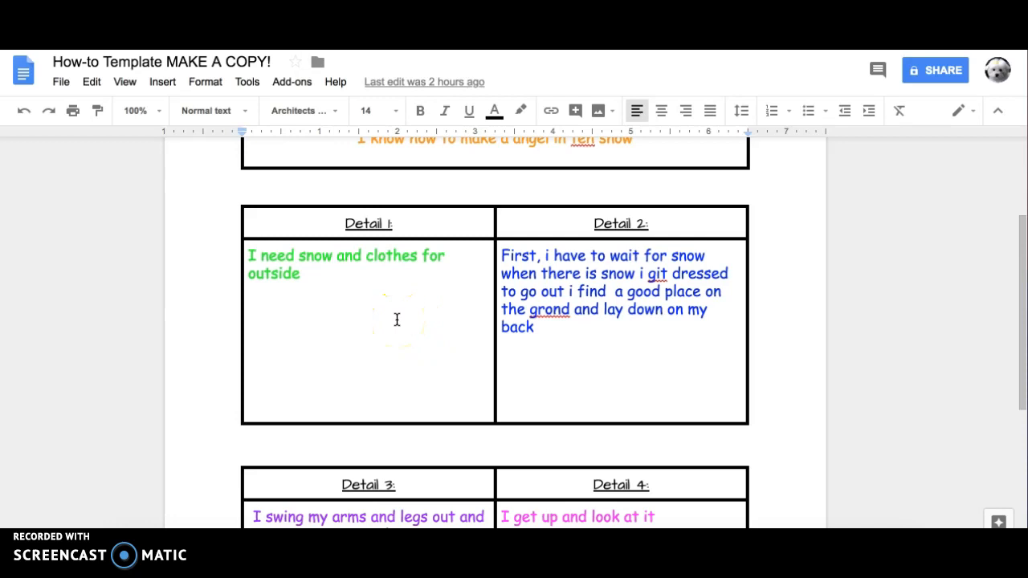
scroll(397, 319, down, 7)
click(393, 365)
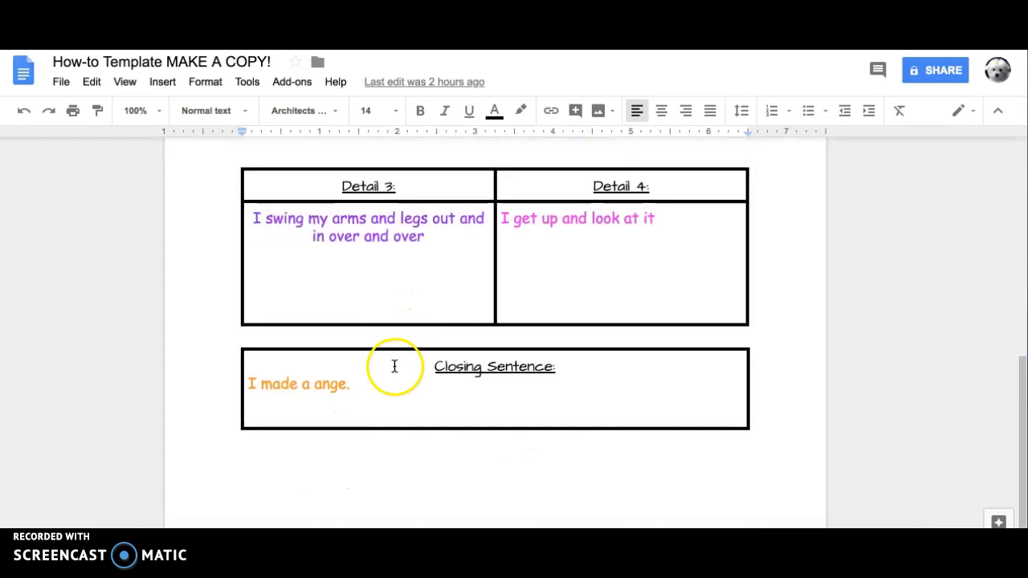
key(ctrl+Home)
click(436, 207)
- Switch to Google Drive and create a new blank Google Docs document
click(361, 32)
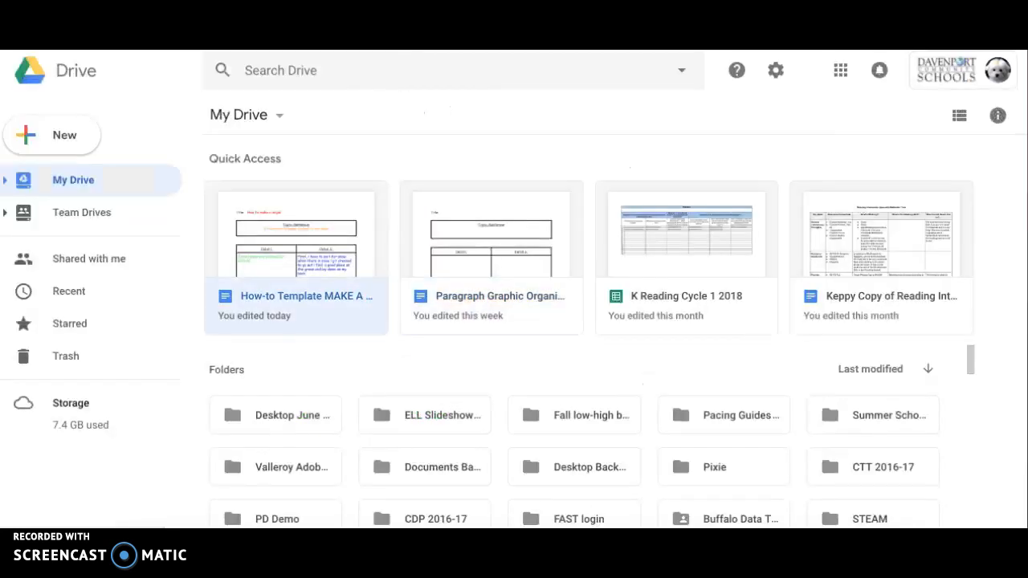
click(66, 136)
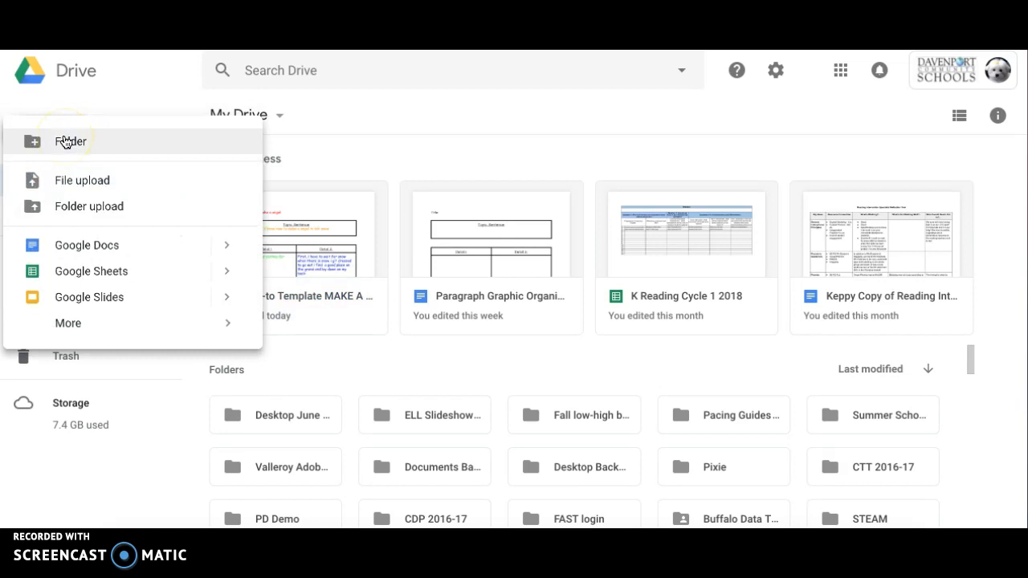
click(110, 244)
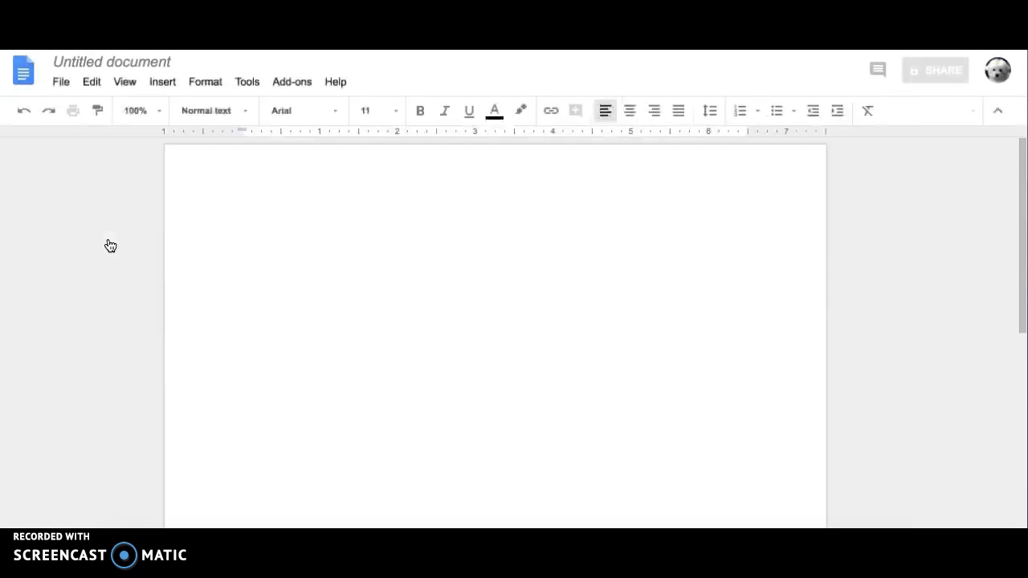
- Rename the new document as "Paragraph Template MAKE A COPY!" and return to its empty body
click(61, 60)
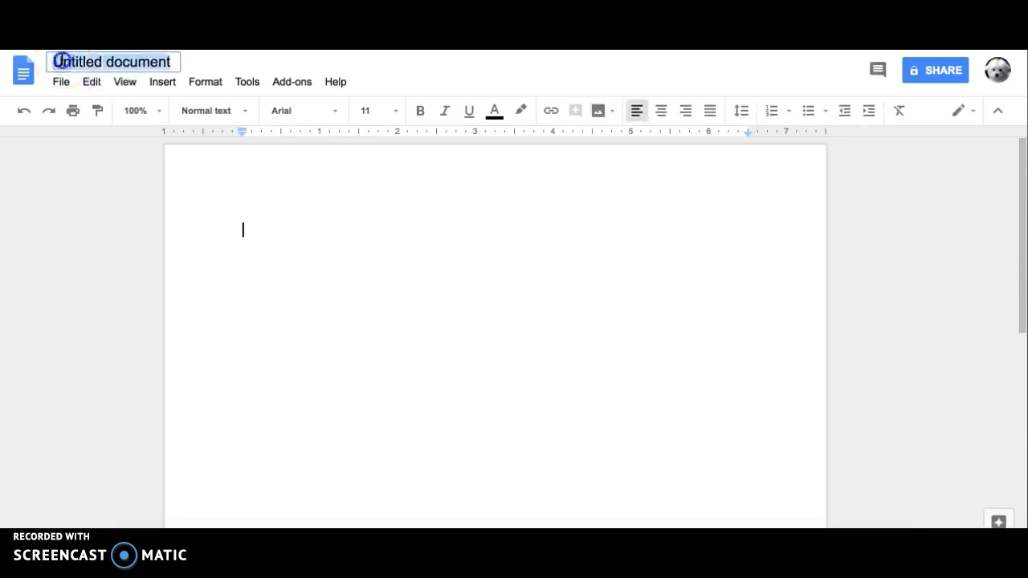
text(Para)
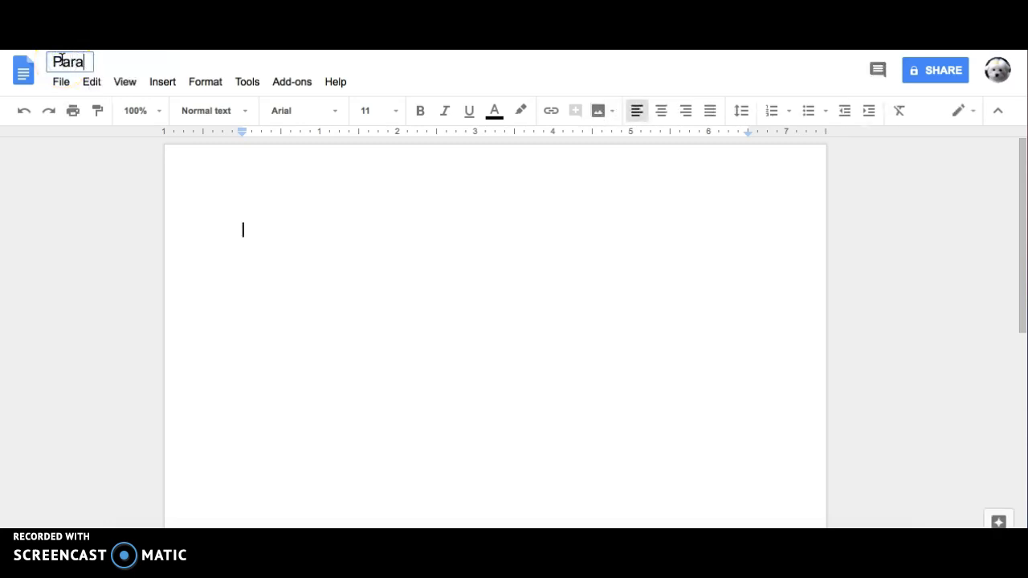
text(graph)
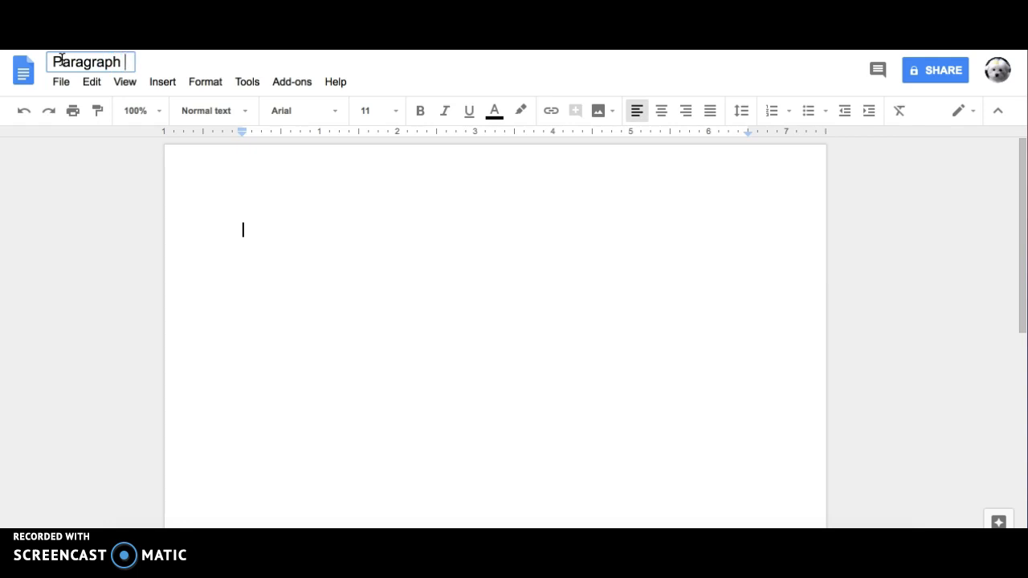
text(Template MAKE A COPY!)
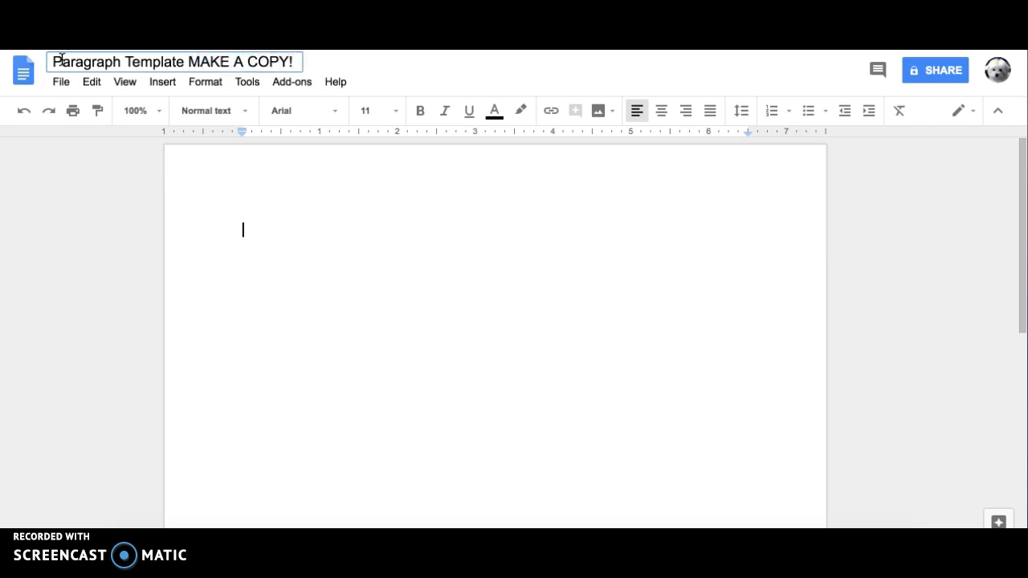
click(243, 207)
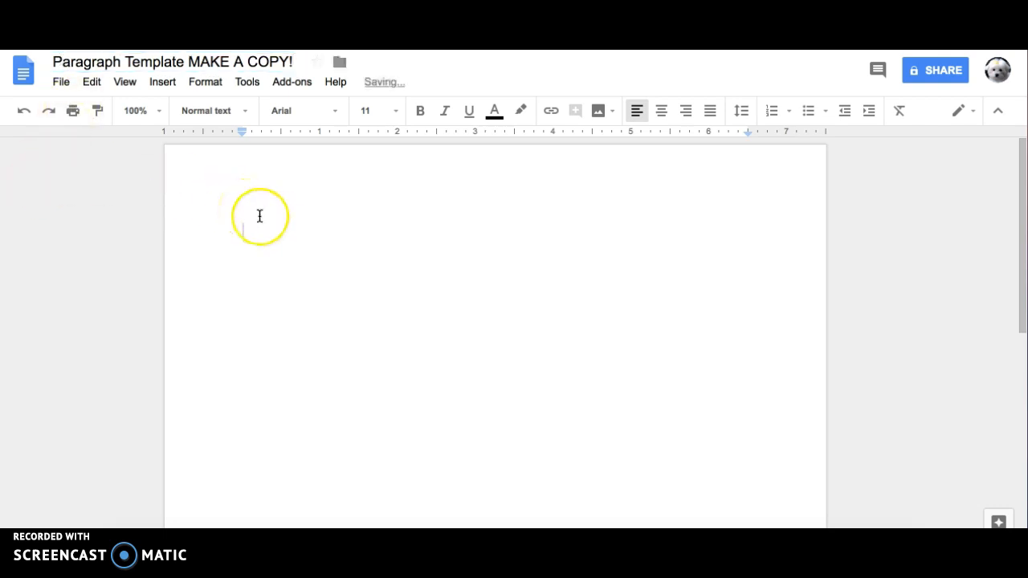
click(252, 225)
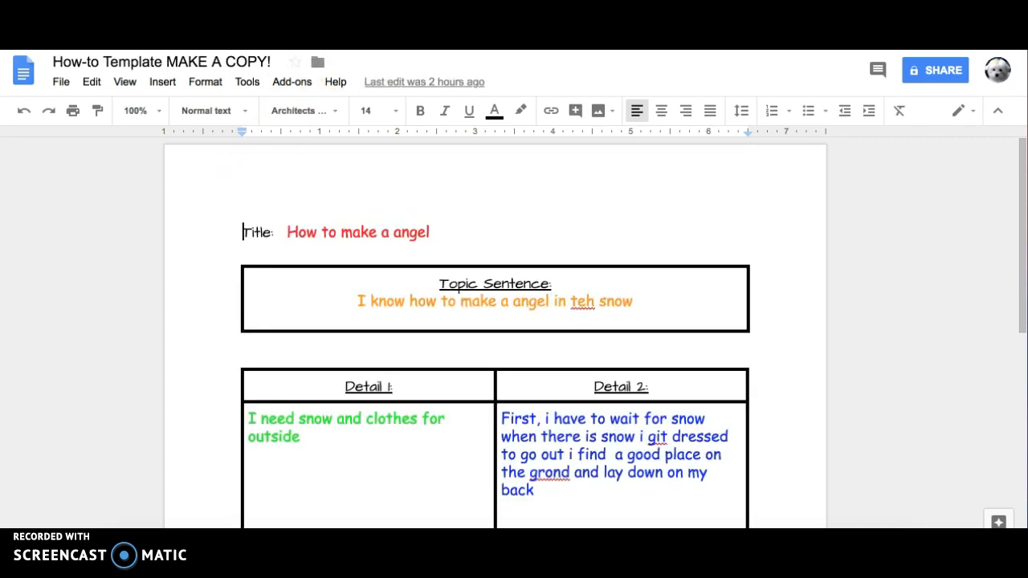
- Review the layout of the how-to template's title, topic sentence, detail and closing sentence boxes as a model for the new document
scroll(712, 237, down, 4)
scroll(712, 236, down, 2)
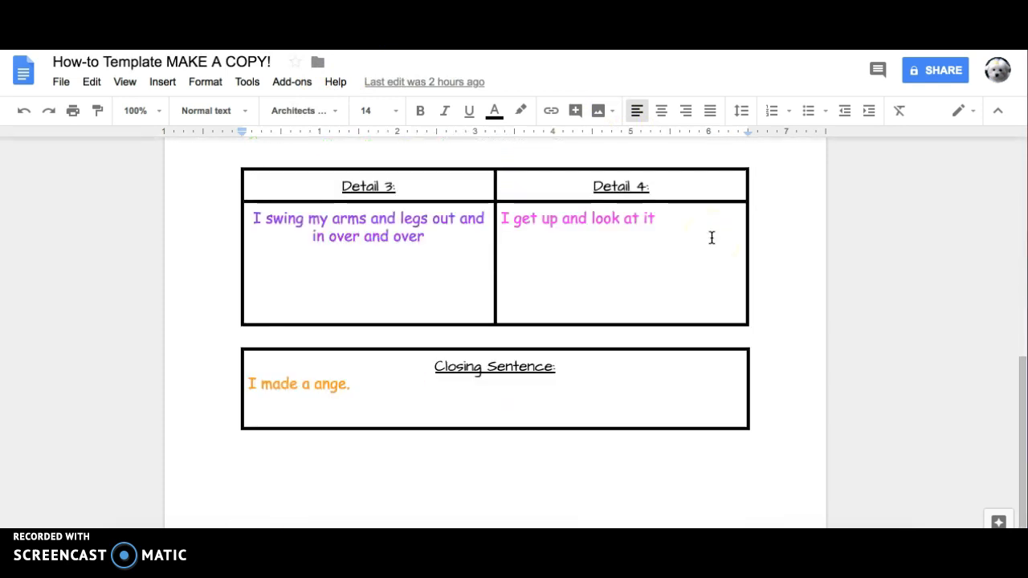
scroll(711, 237, up, 6)
click(428, 219)
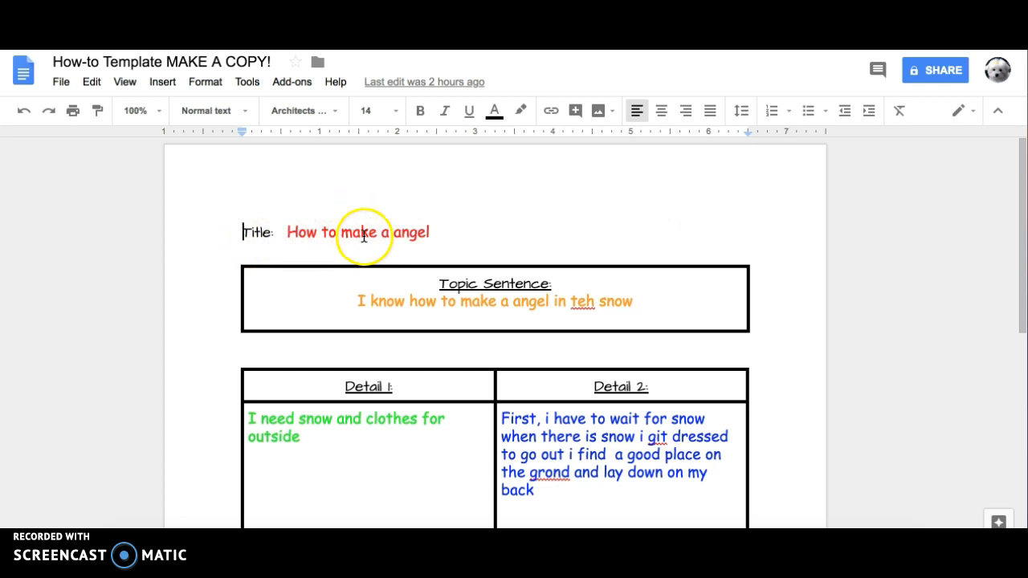
scroll(356, 289, down, 1)
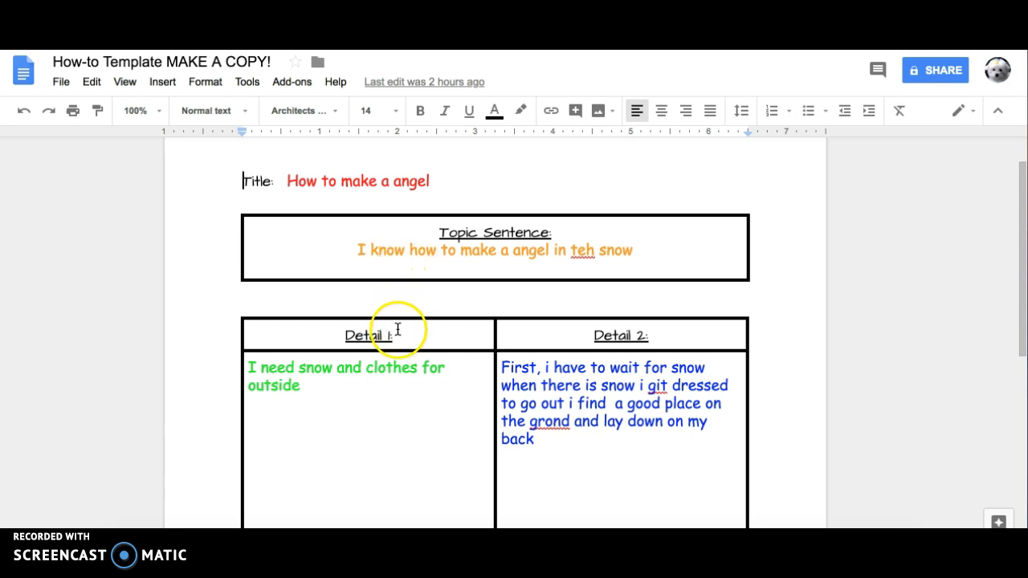
scroll(403, 392, down, 5)
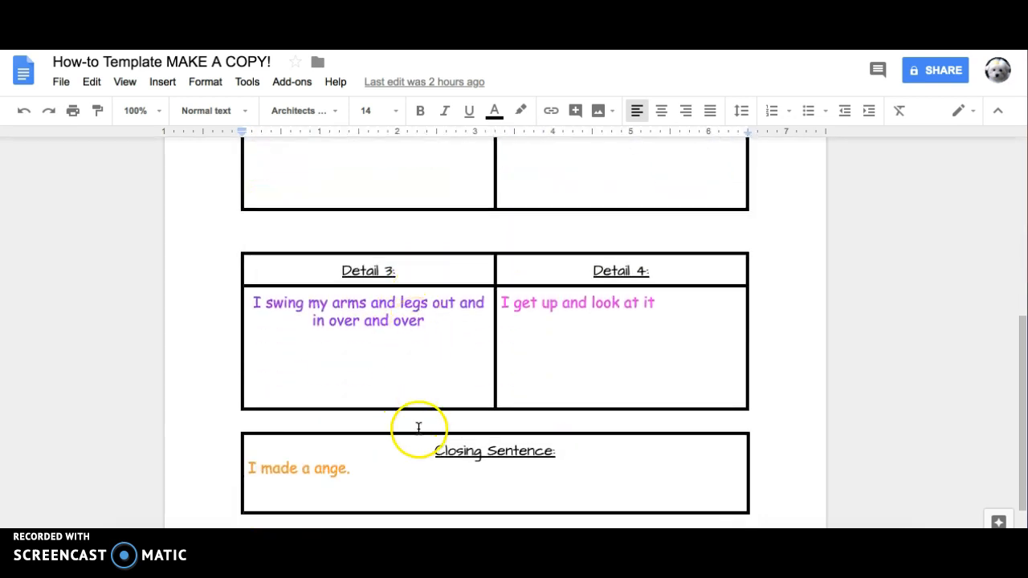
scroll(417, 426, down, 1)
key(ctrl+Home)
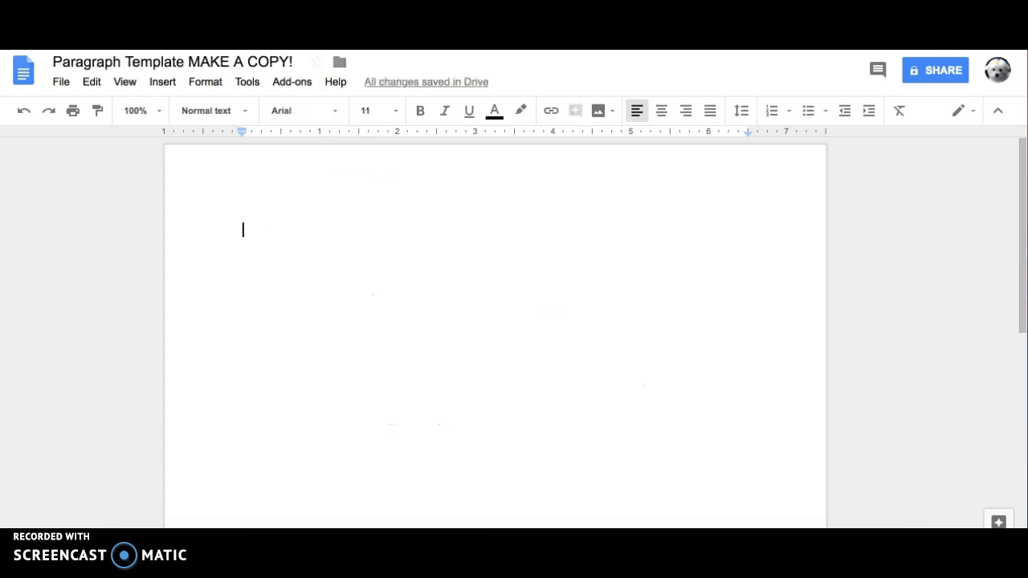
- Enter "Title:" at the start of the Paragraph Template document and leave an empty line below it
text(Title:)
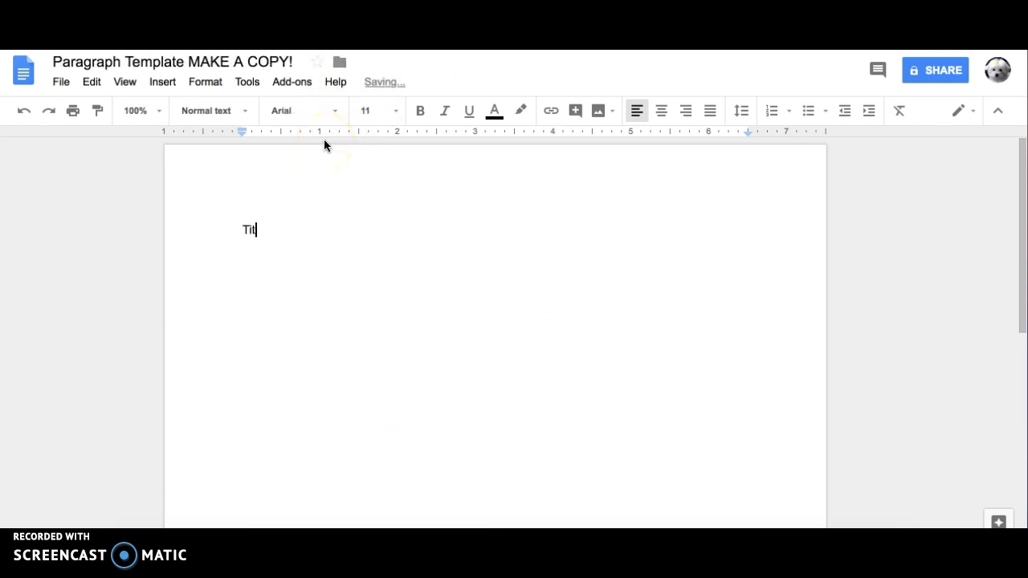
key(Return)
key(Return)
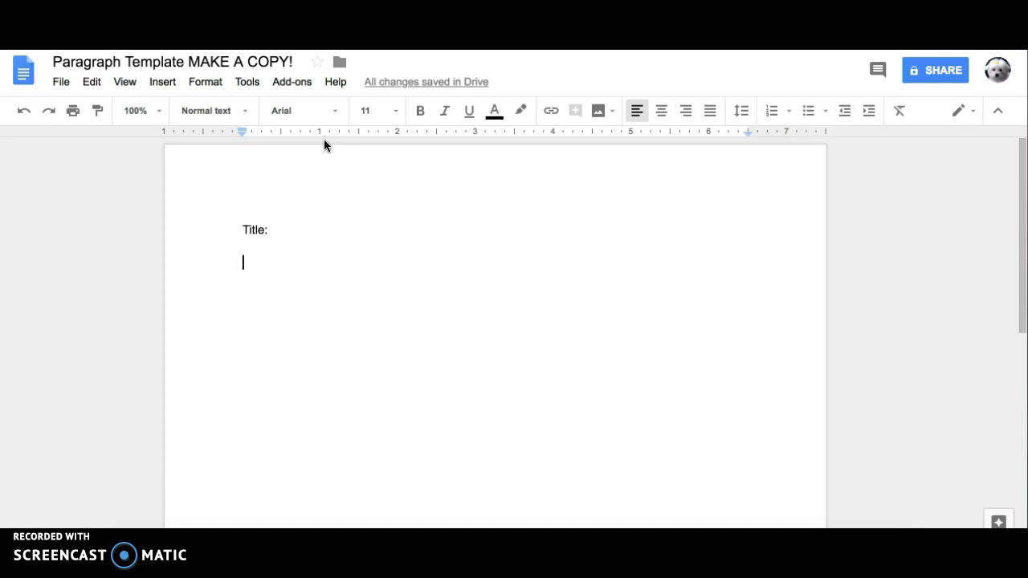
- Insert a 1 x 1 table below the title and fill it with "Topic Sentence:" followed by two empty lines
click(164, 82)
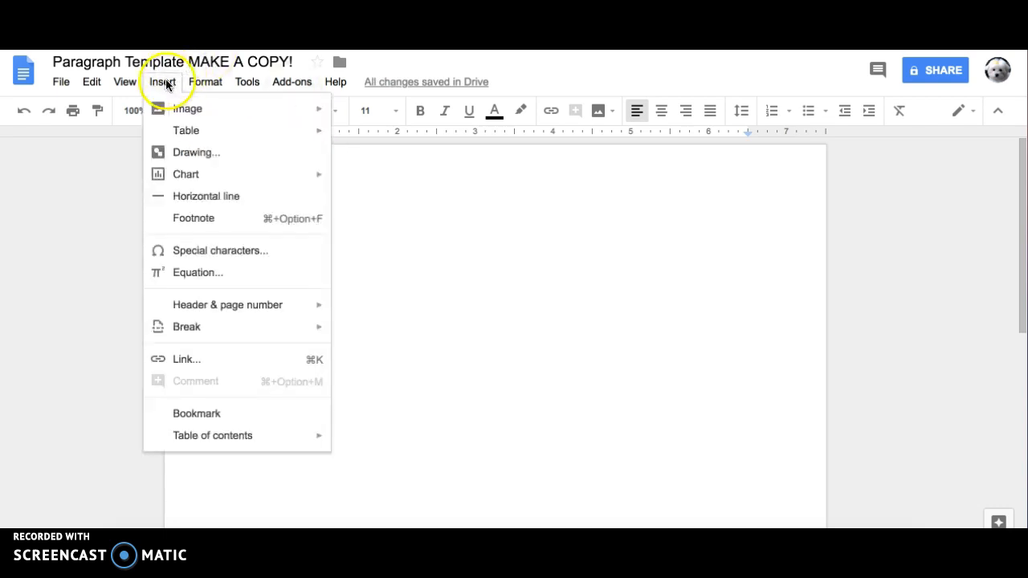
mouse_move(190, 130)
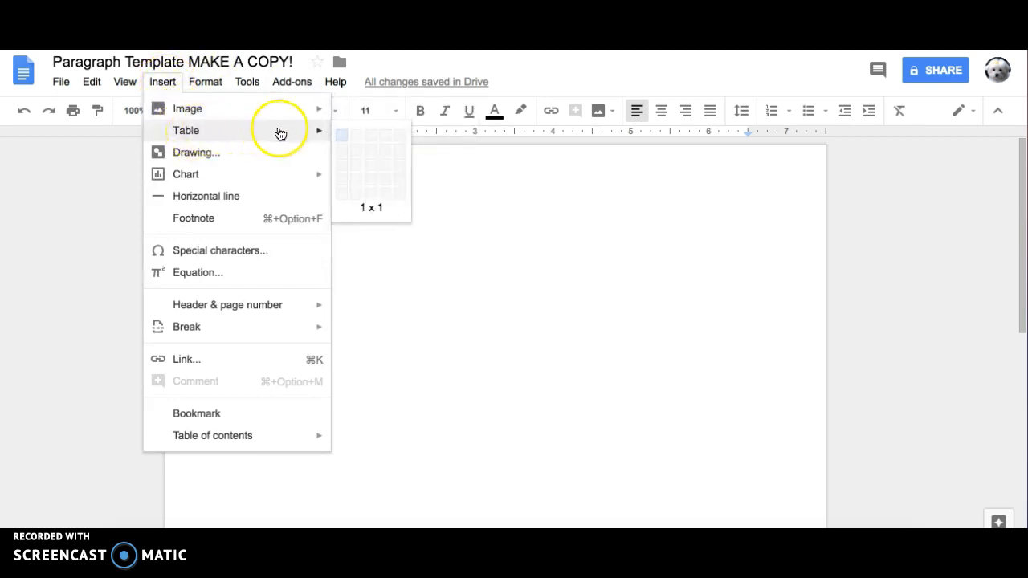
click(338, 138)
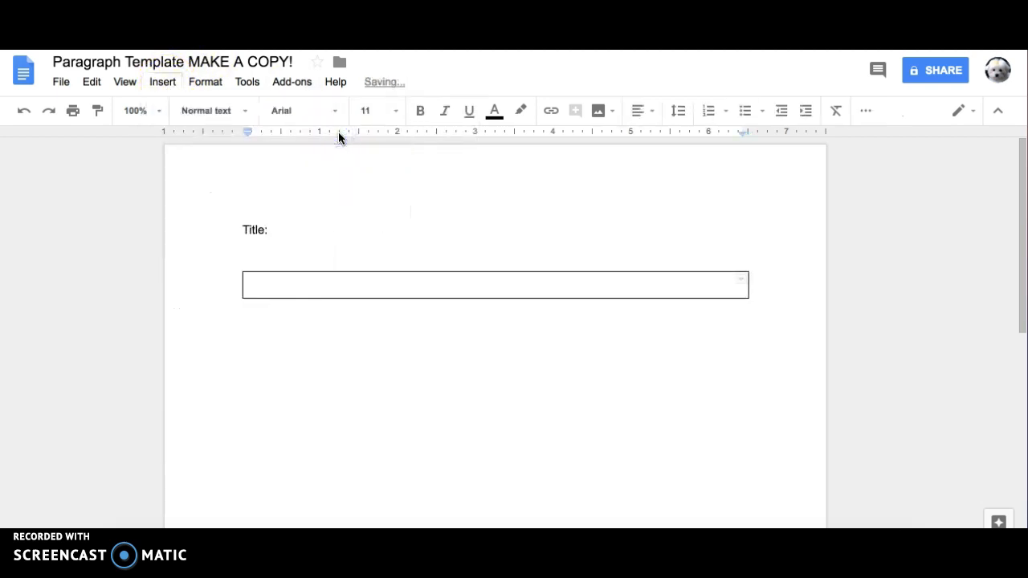
text(Topic Sente)
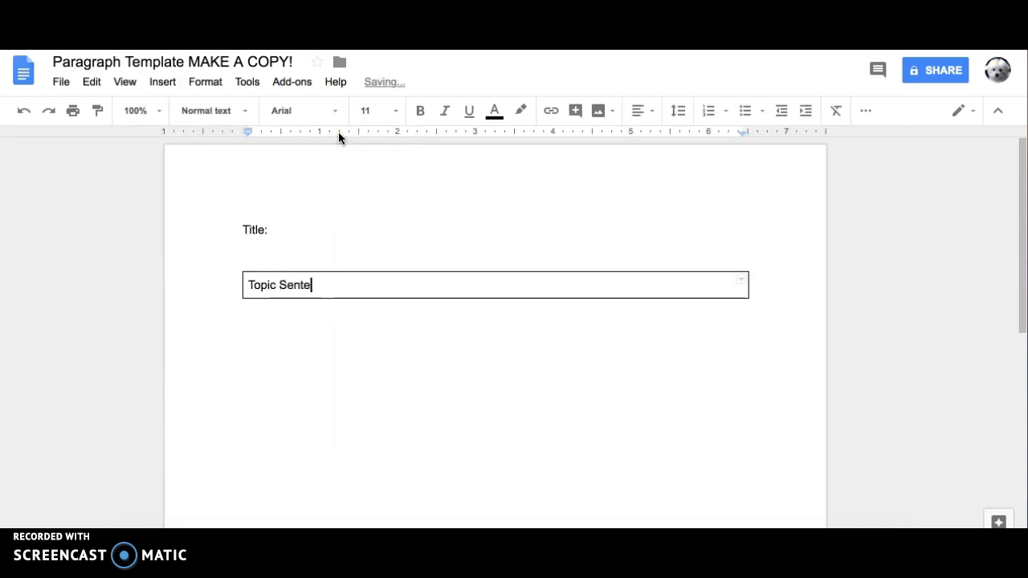
text(nce:)
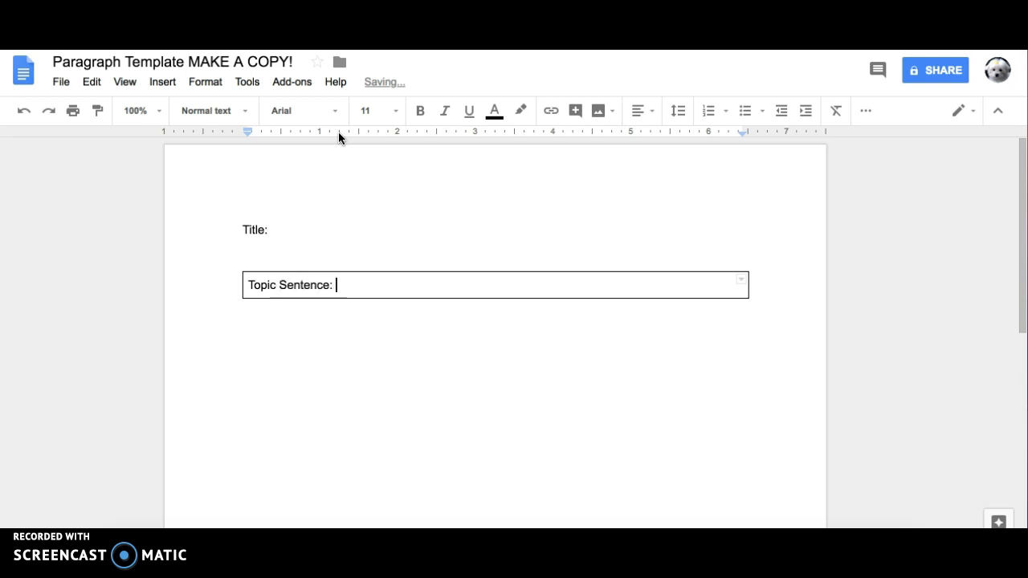
key(Return)
key(Return)
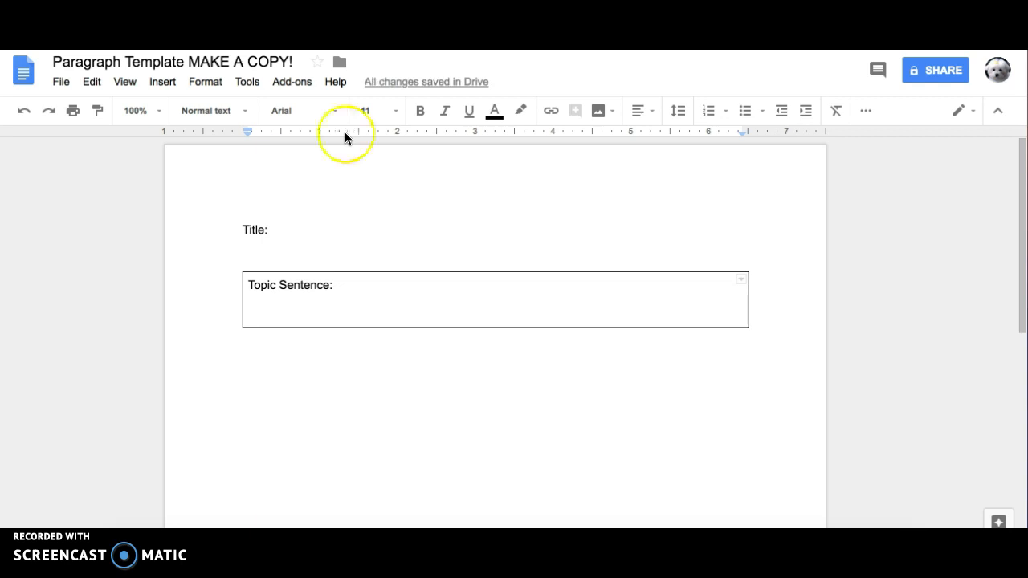
- Center the "Topic Sentence:" heading inside the table cell
triple_click(266, 285)
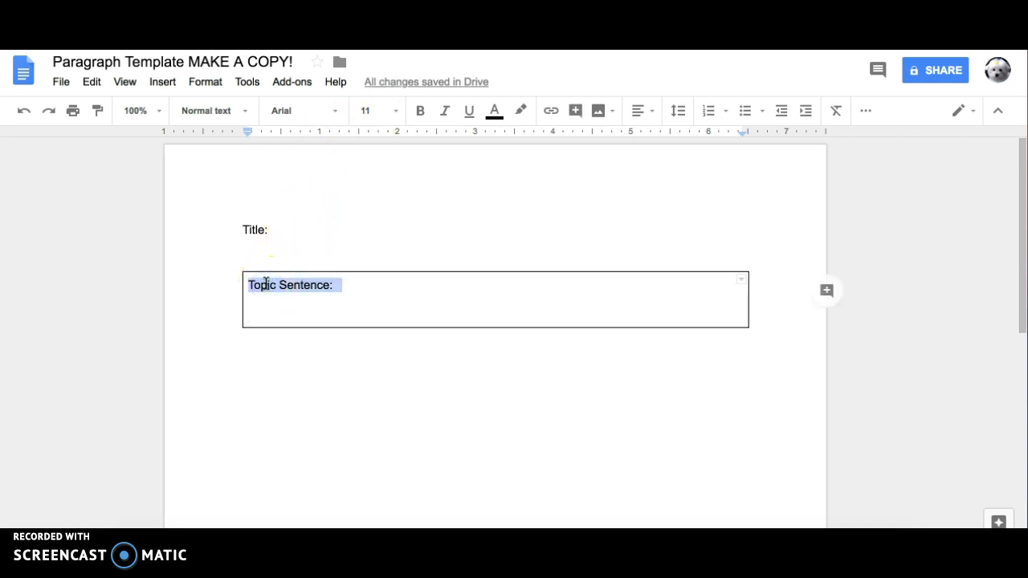
click(266, 285)
drag(337, 282, 228, 292)
click(640, 111)
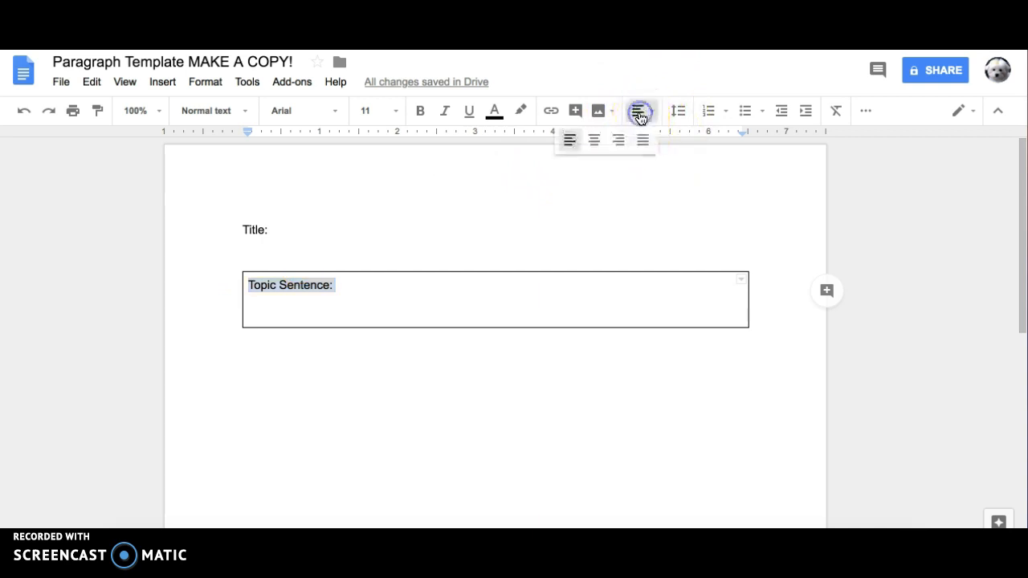
click(594, 141)
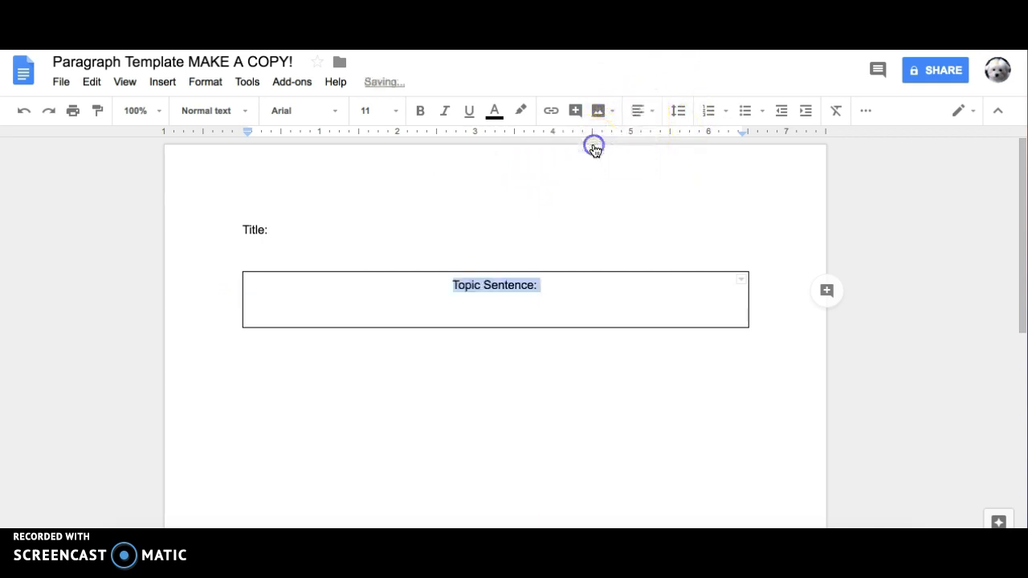
- Left-align the writing line under the "Topic Sentence:" heading and remove the extra empty line from the cell
click(566, 283)
key(Return)
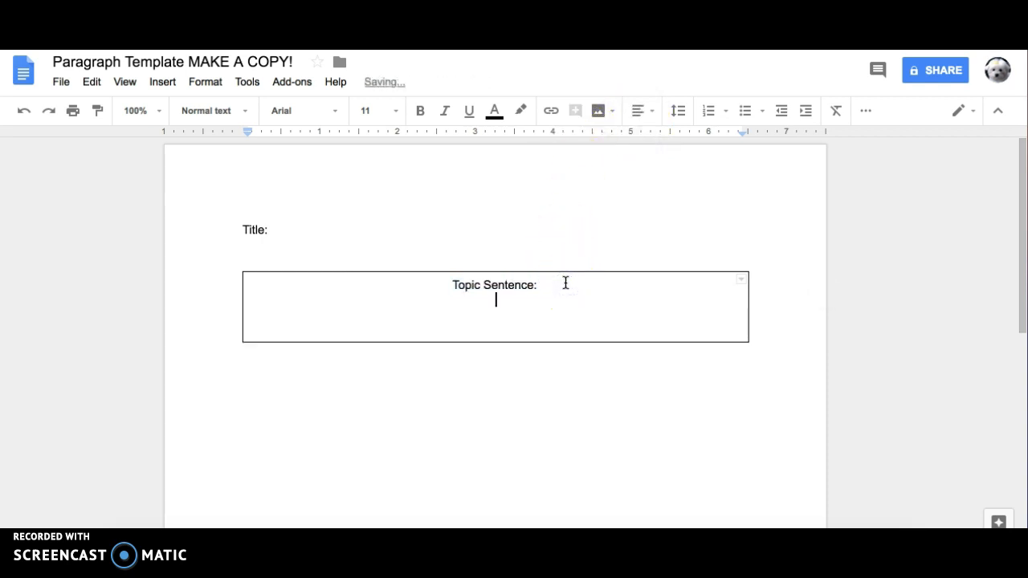
click(652, 116)
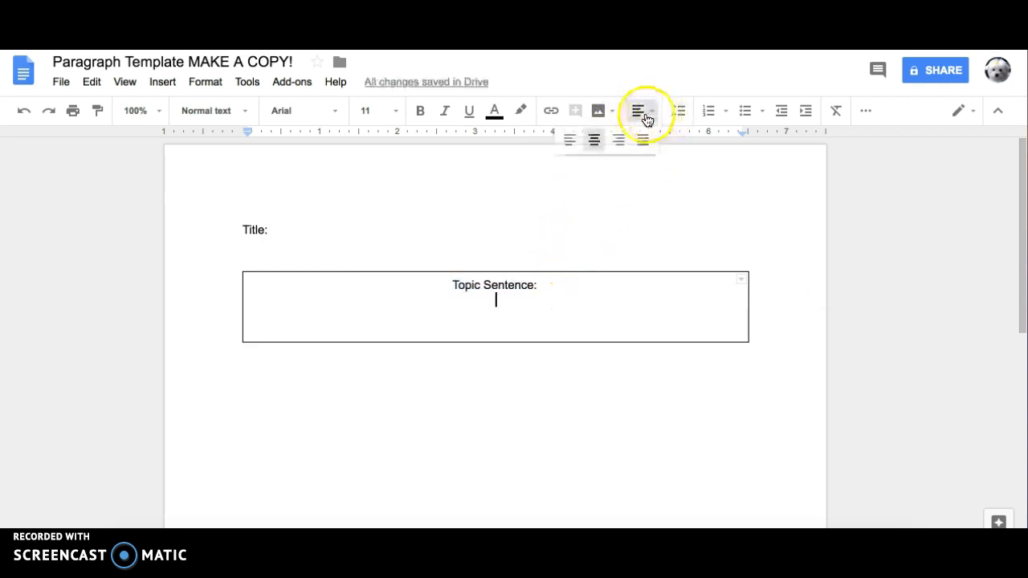
click(569, 139)
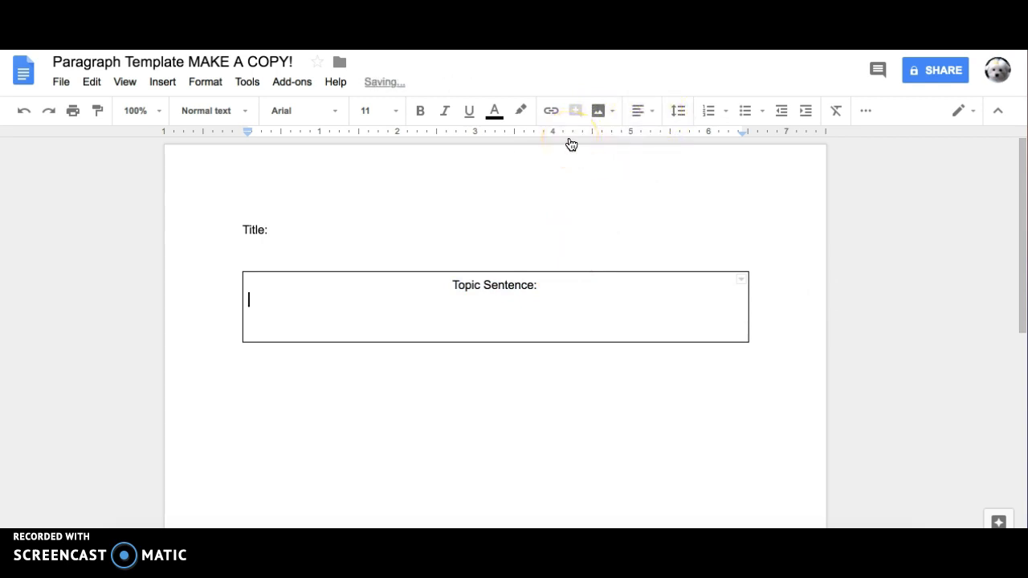
click(377, 332)
key(BackSpace)
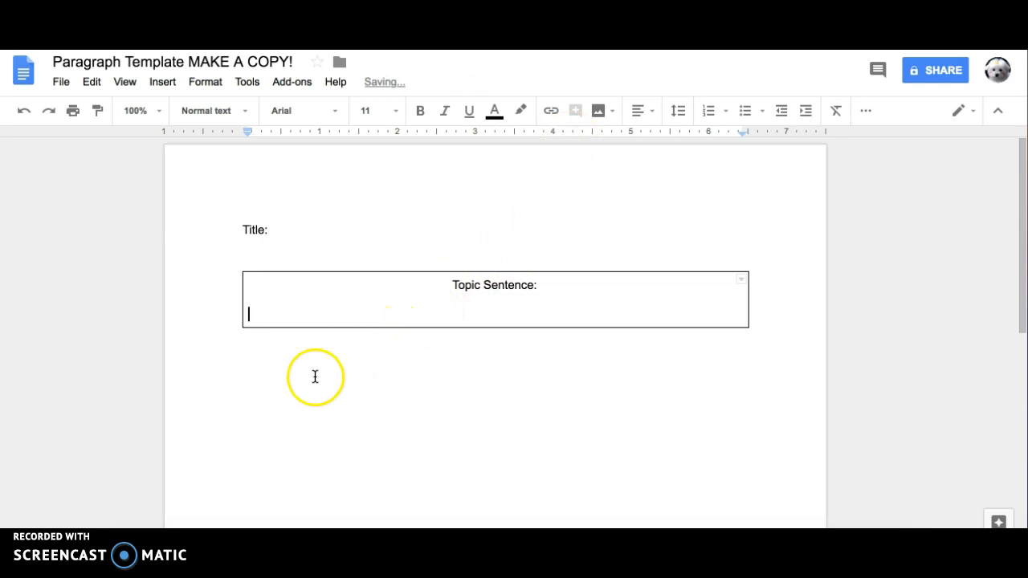
- Insert a 2 x 2 table below the topic sentence box, leaving a gap, and head its columns "Detail # 1:" and "Detail # 2:"
click(250, 344)
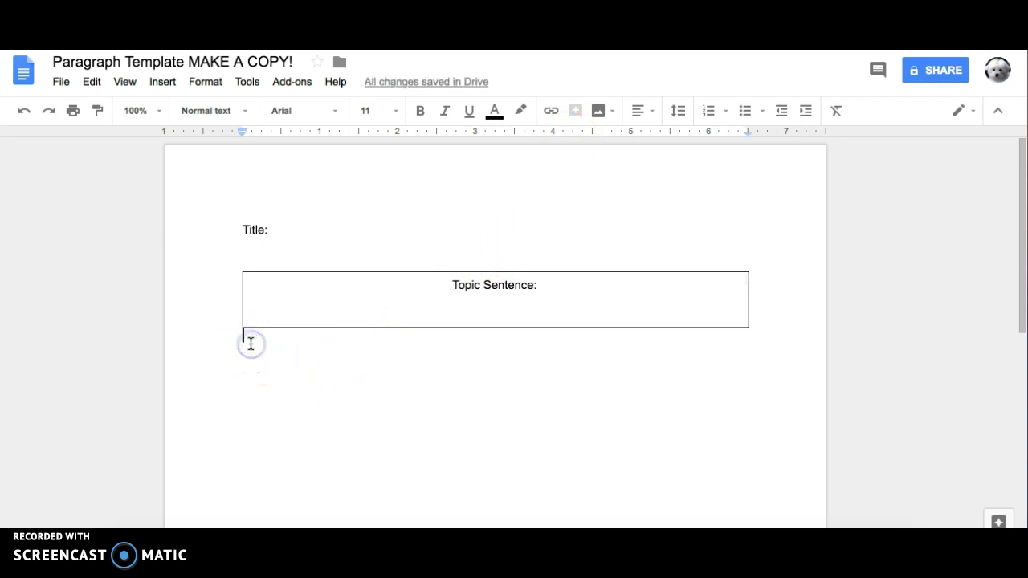
key(Return)
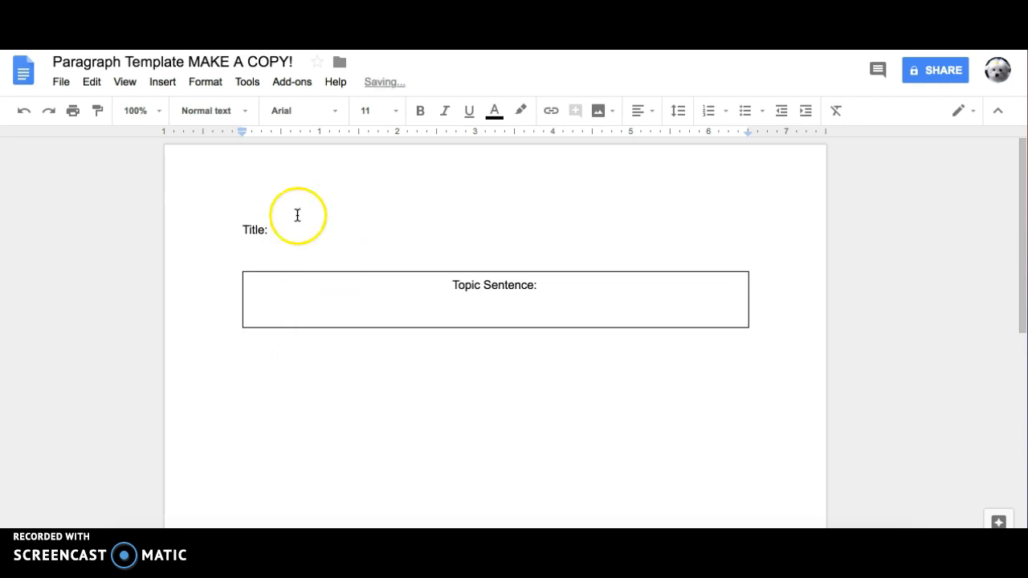
click(162, 82)
mouse_move(184, 131)
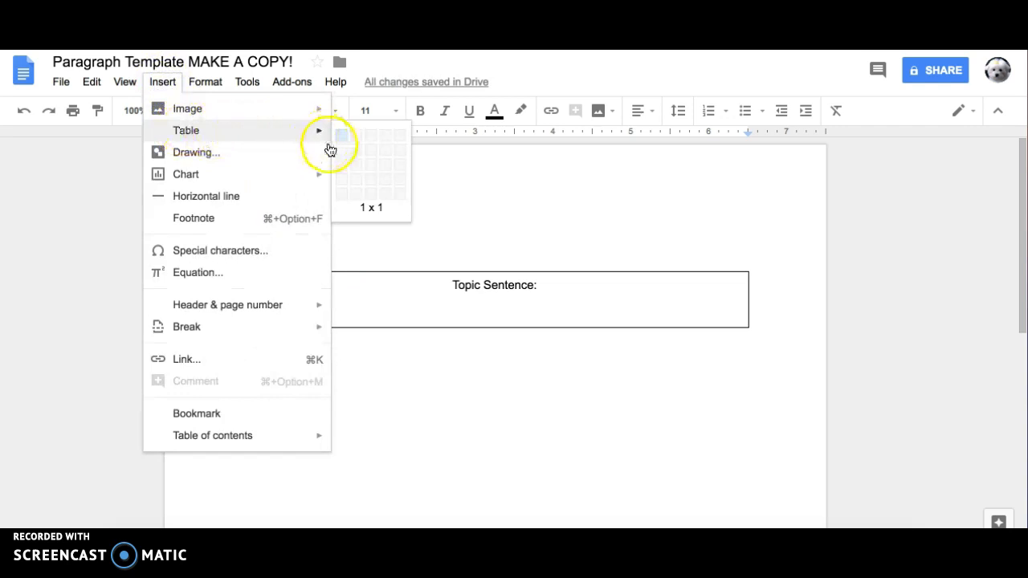
click(357, 148)
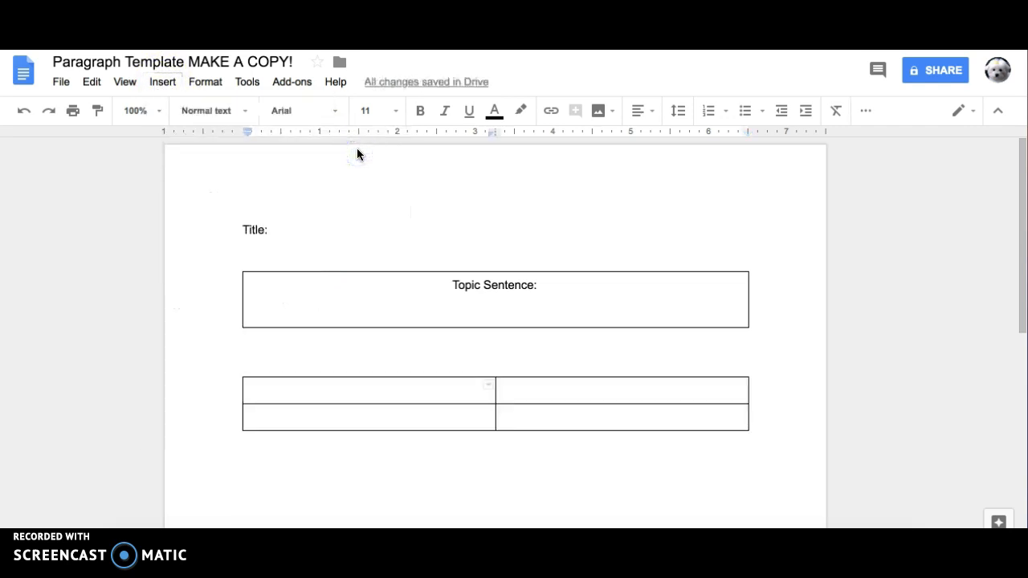
text(Detai)
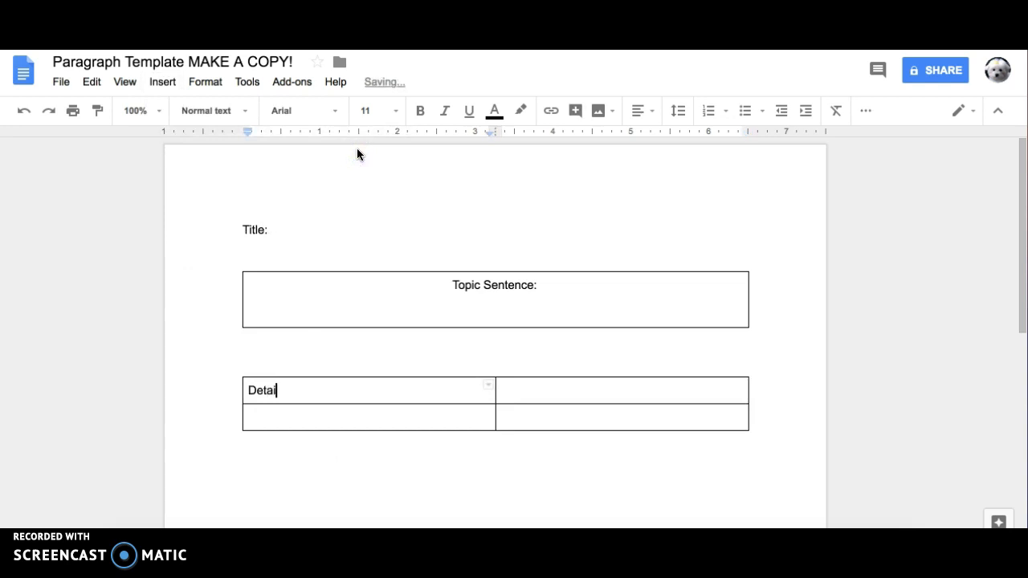
text(l # 1:)
key(Tab)
text(Detail # 2:)
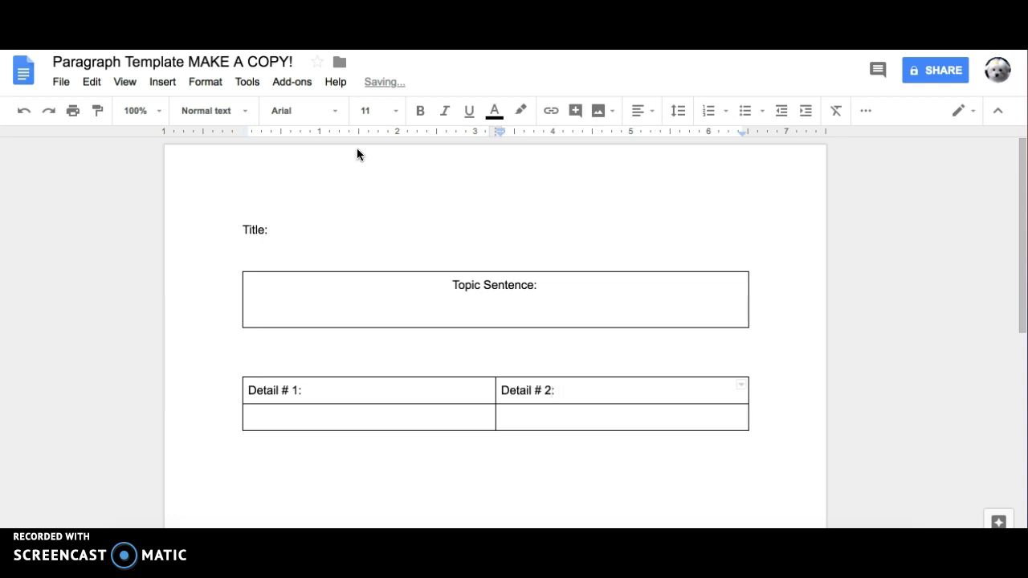
- Center the "Detail # 1:" and "Detail # 2:" headings in their cells
drag(584, 383, 270, 381)
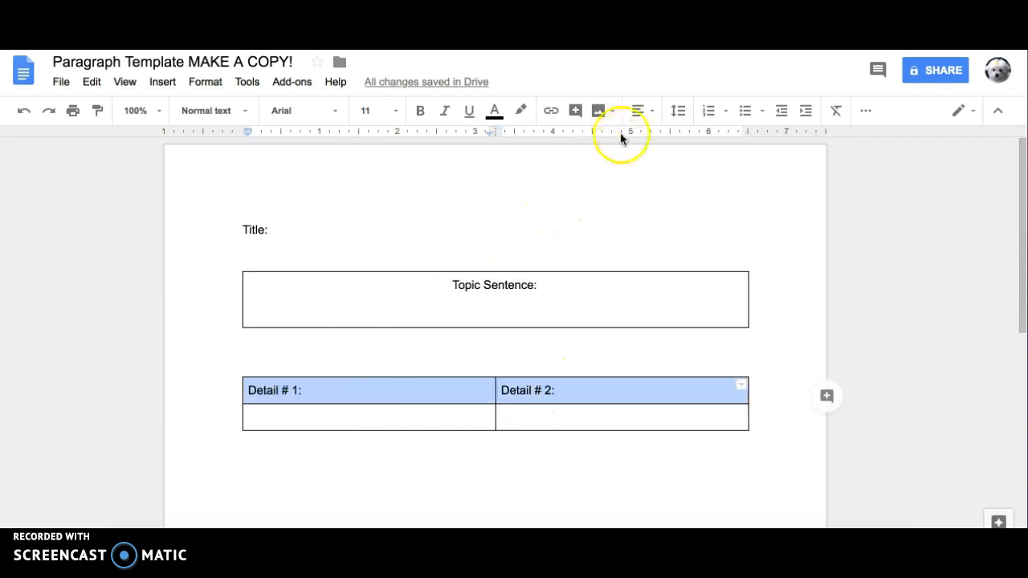
click(650, 114)
click(594, 140)
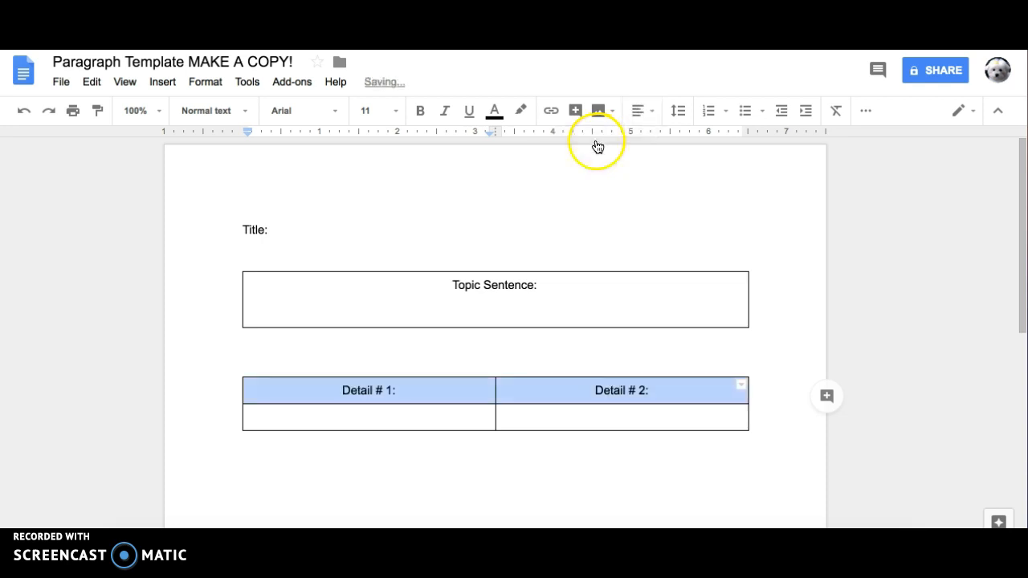
- Enlarge the empty row under the Detail # 1 and Detail # 2 headings to about four times its height
click(414, 412)
click(393, 427)
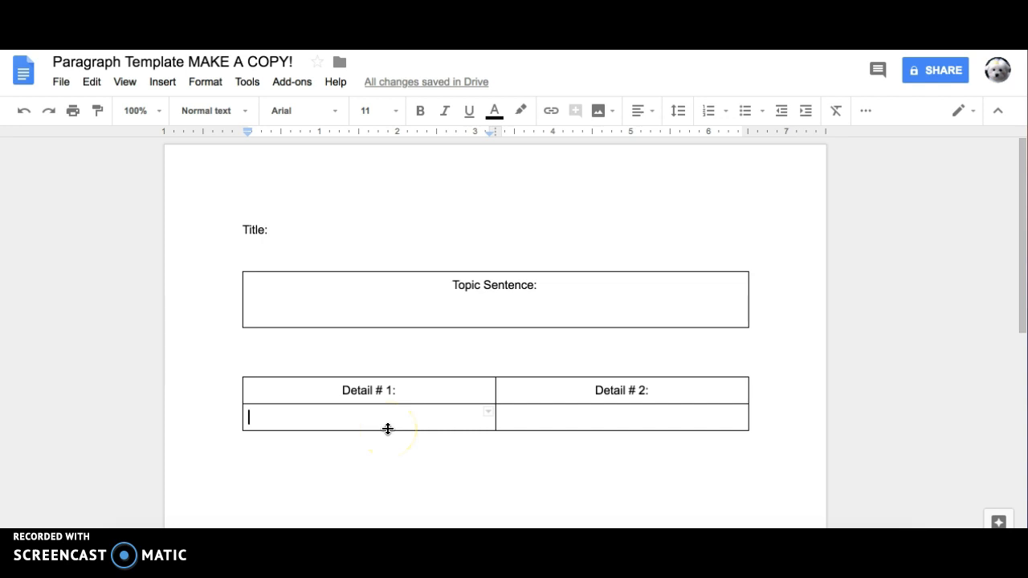
click(388, 429)
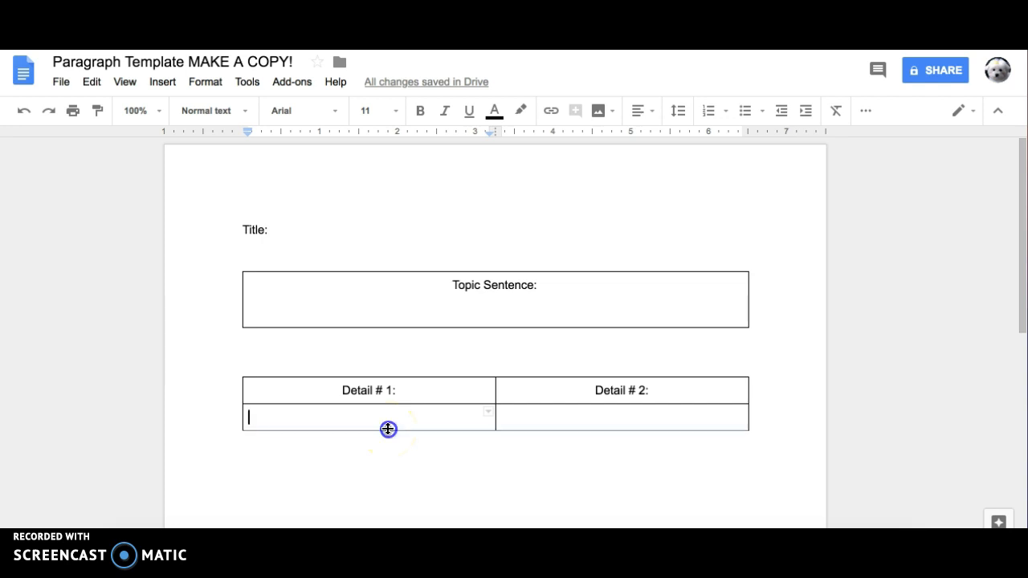
drag(388, 429, 390, 521)
click(402, 452)
scroll(402, 452, down, 2)
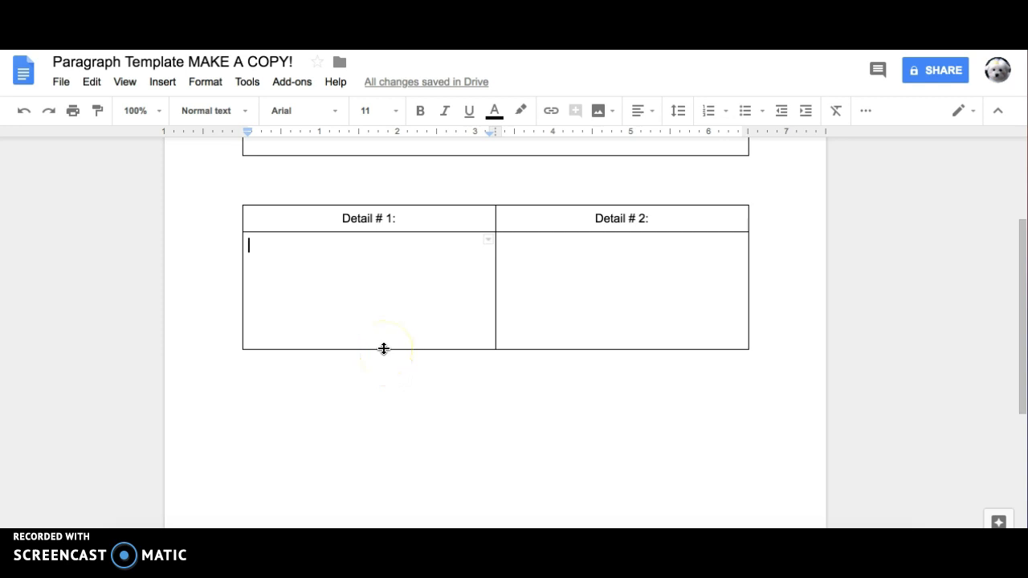
- Set the border width of the topic sentence table to 2.25 pt
scroll(395, 388, up, 2)
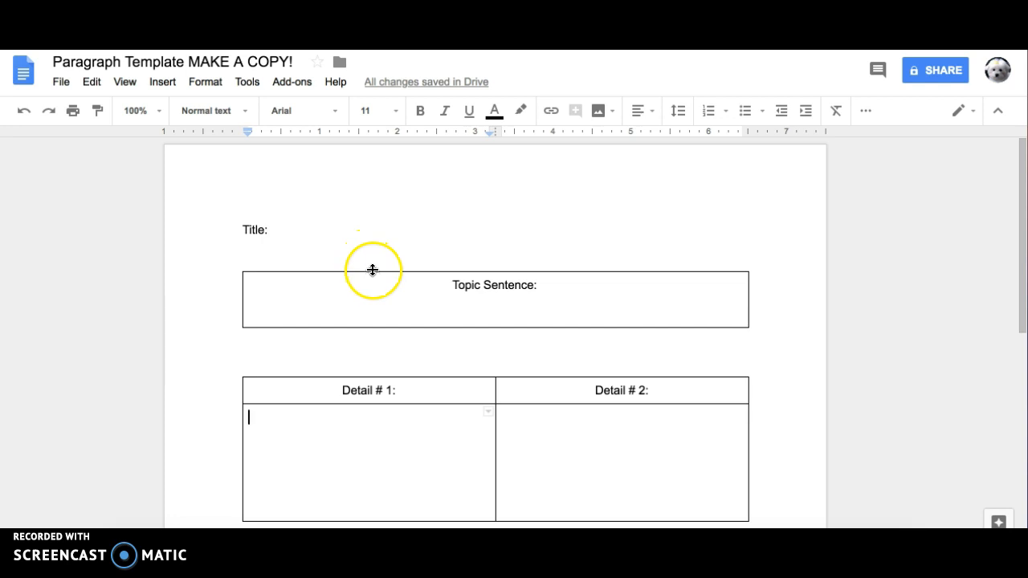
click(366, 299)
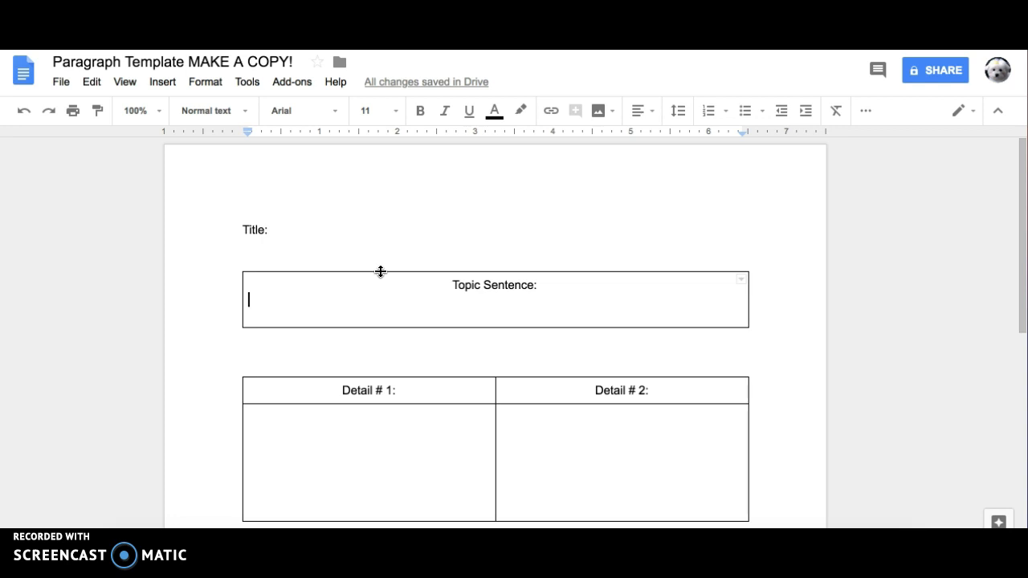
right_click(380, 271)
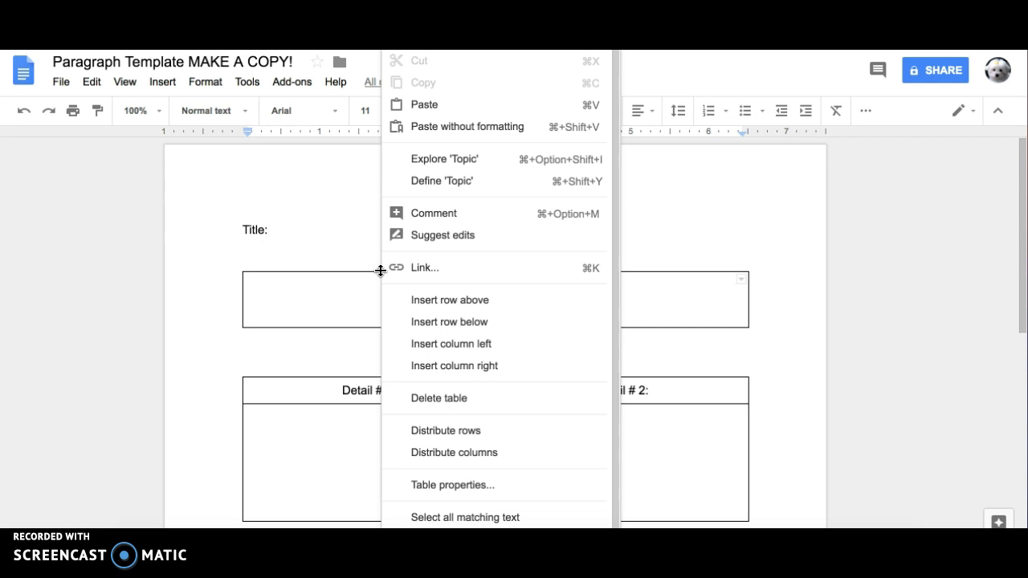
click(450, 485)
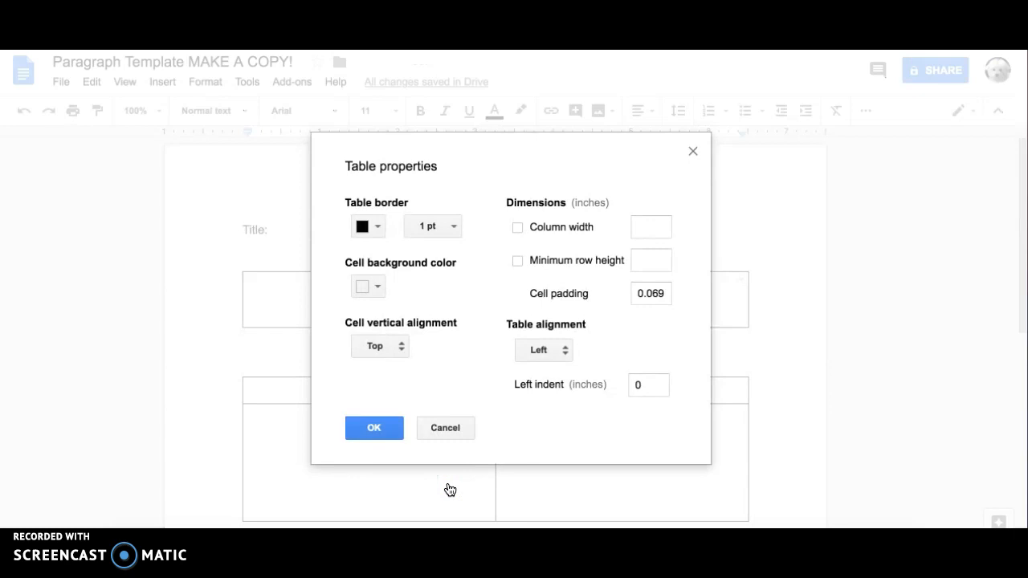
click(435, 227)
click(446, 362)
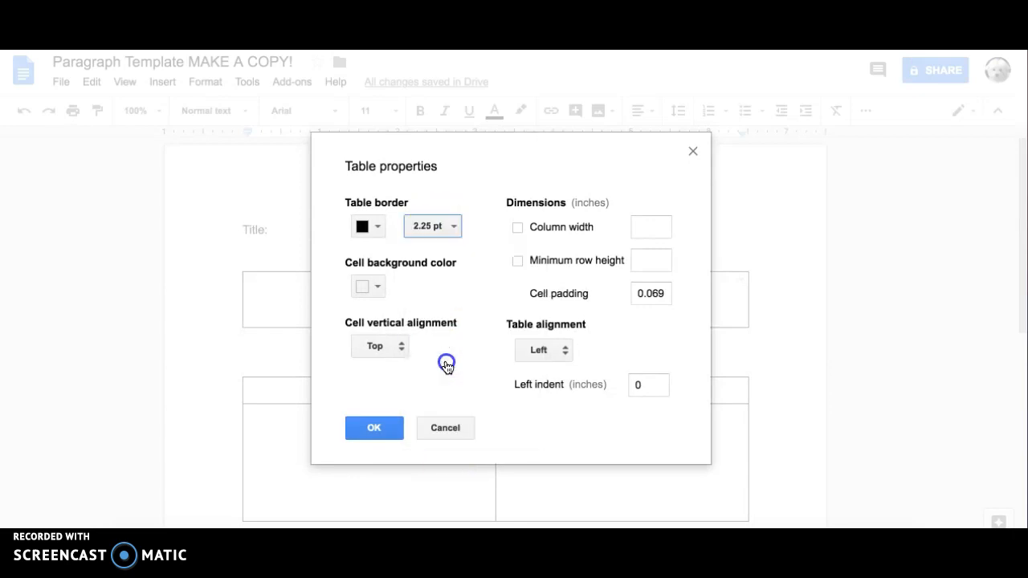
click(384, 427)
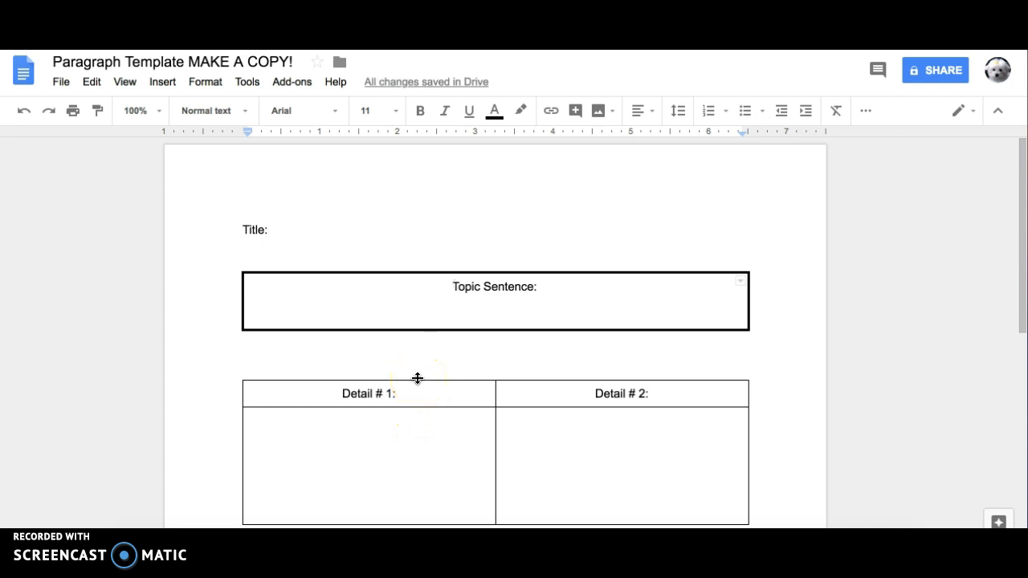
- Set the border width of the Detail # 1 and Detail # 2 table to 2.25 pt
right_click(417, 377)
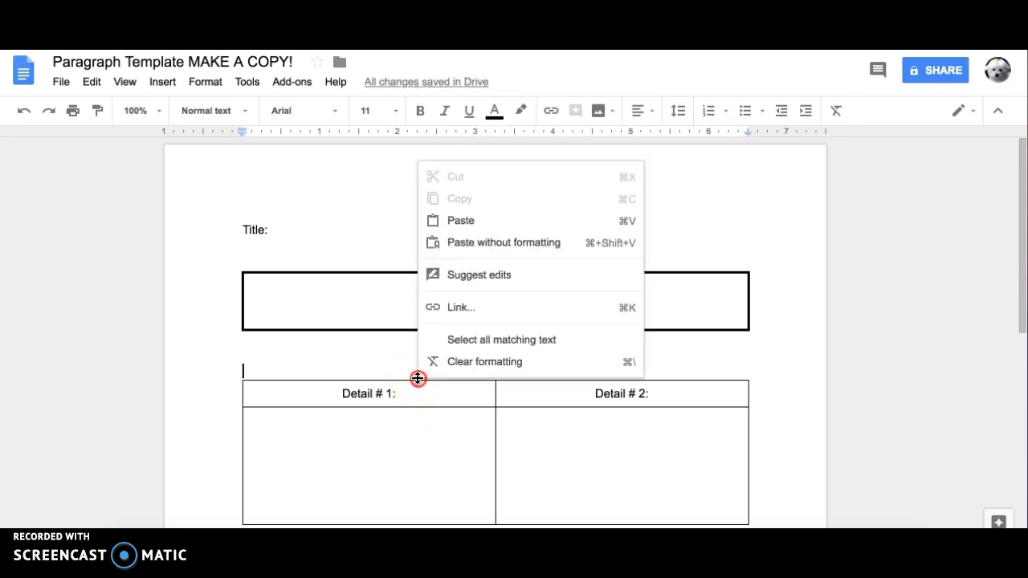
click(423, 392)
right_click(411, 383)
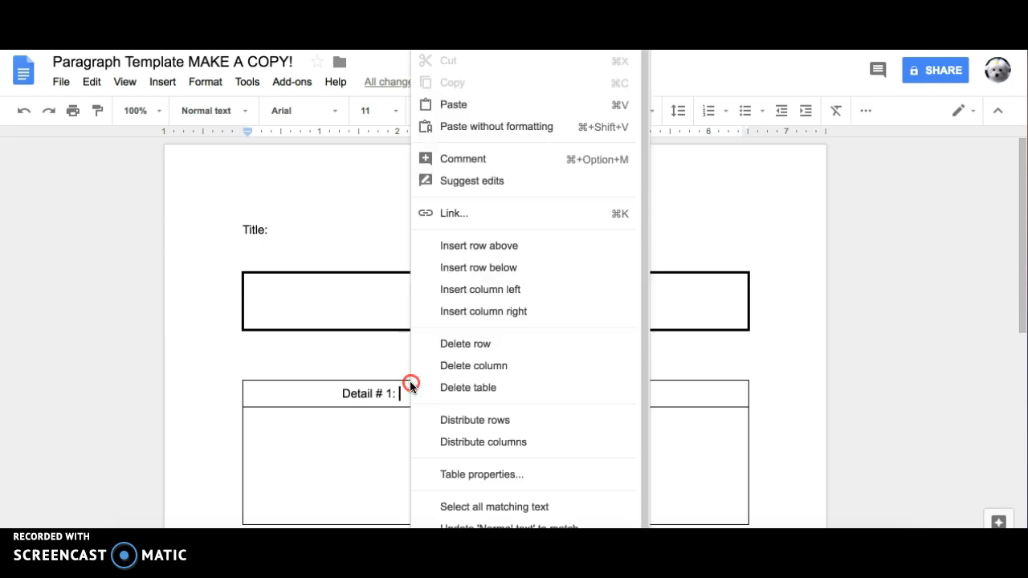
click(471, 474)
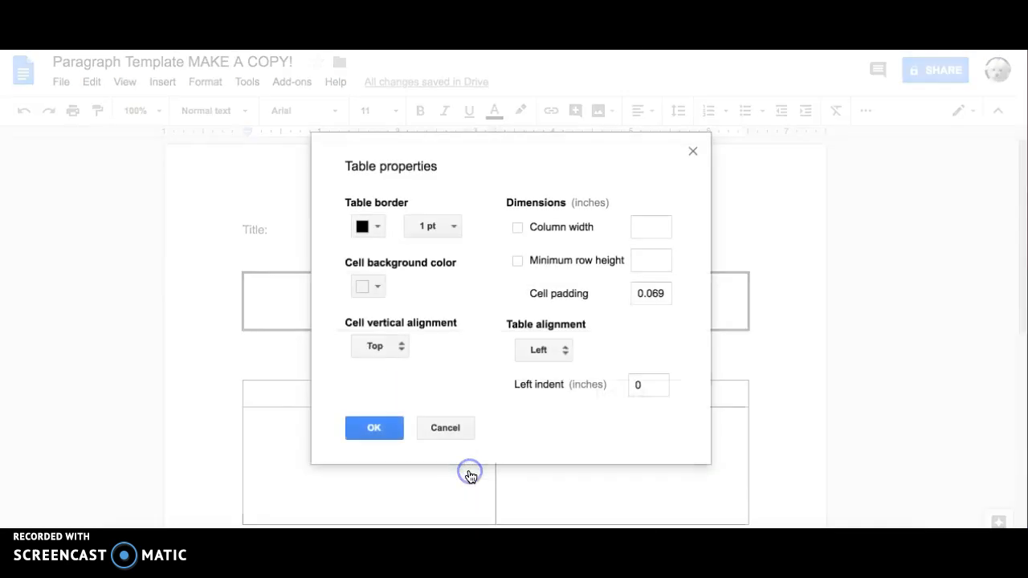
click(437, 222)
click(444, 364)
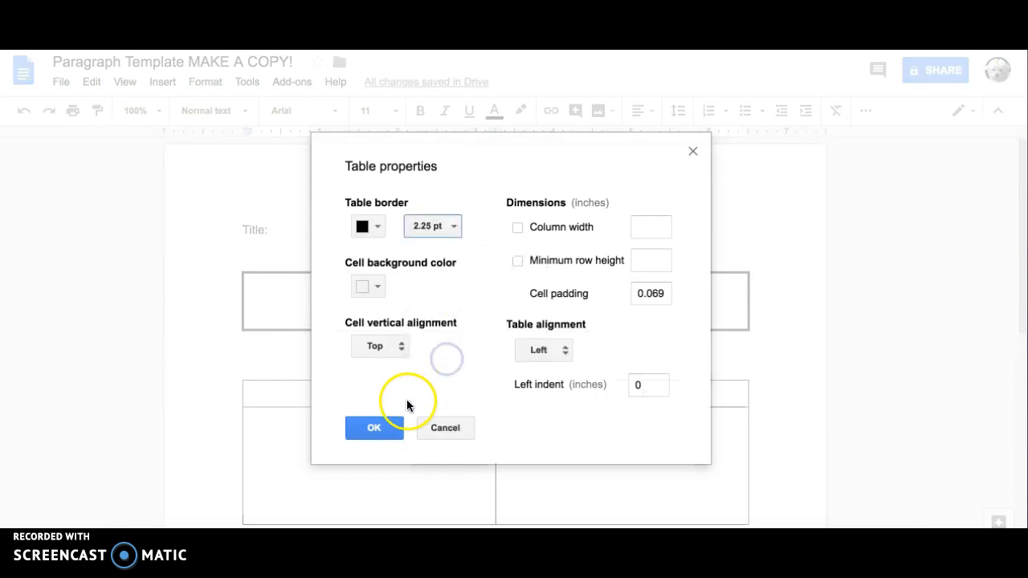
click(376, 429)
- Insert another 2 x 2 table below the first detail table and head its columns "Detail # 3:" and "Detail # 4:"
scroll(416, 470, down, 2)
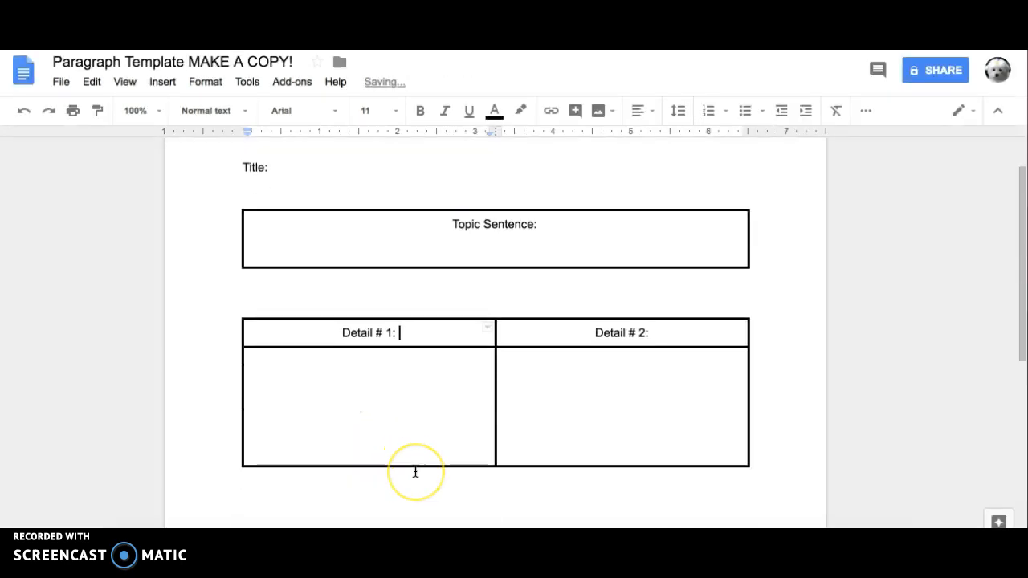
scroll(415, 471, down, 1)
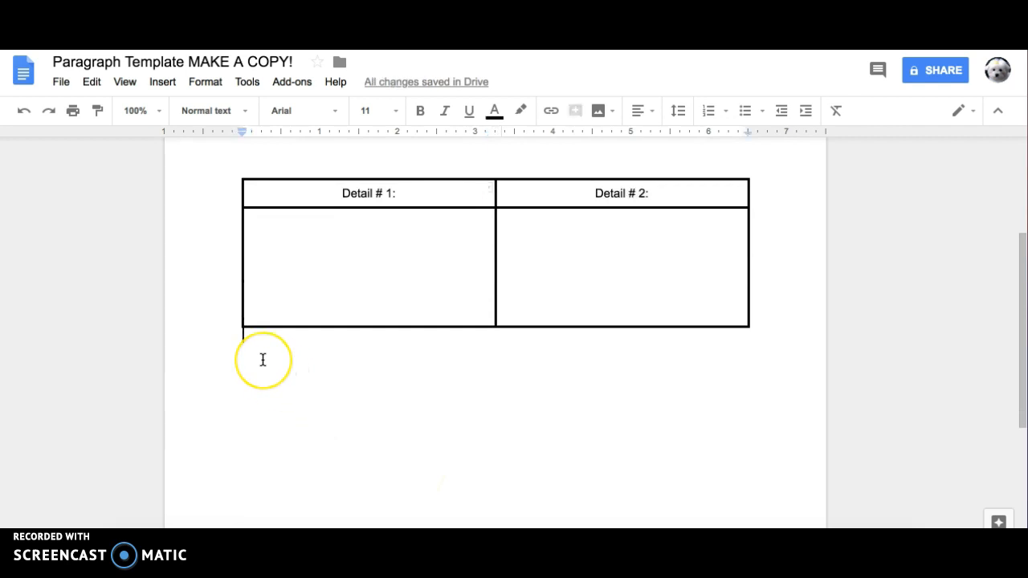
key(Return)
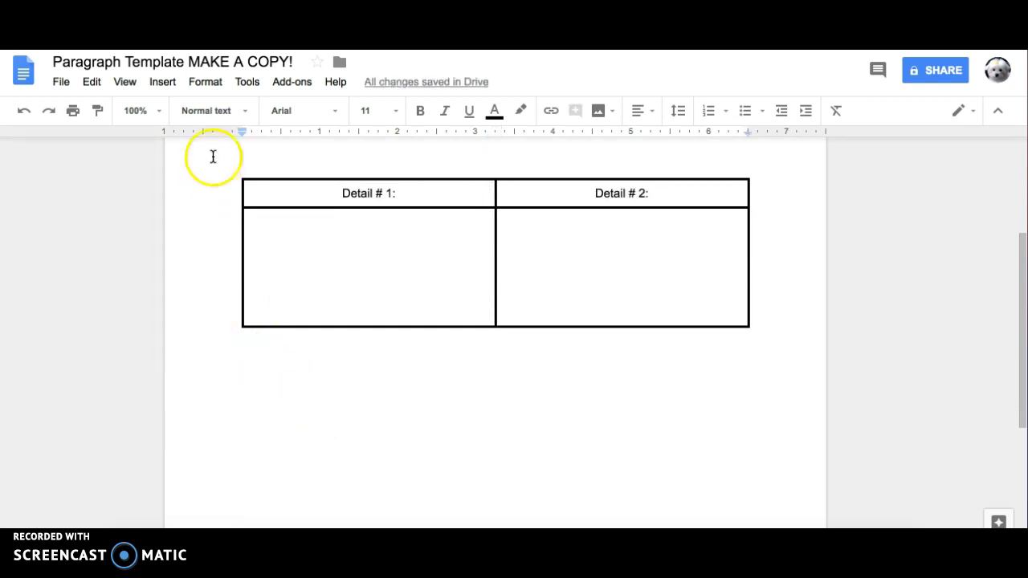
click(155, 85)
mouse_move(195, 133)
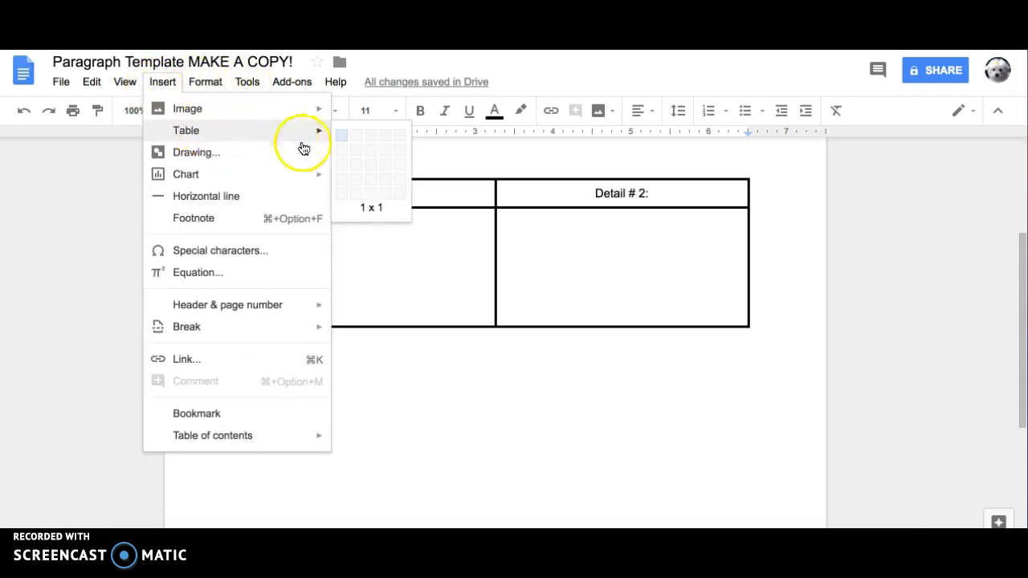
click(357, 147)
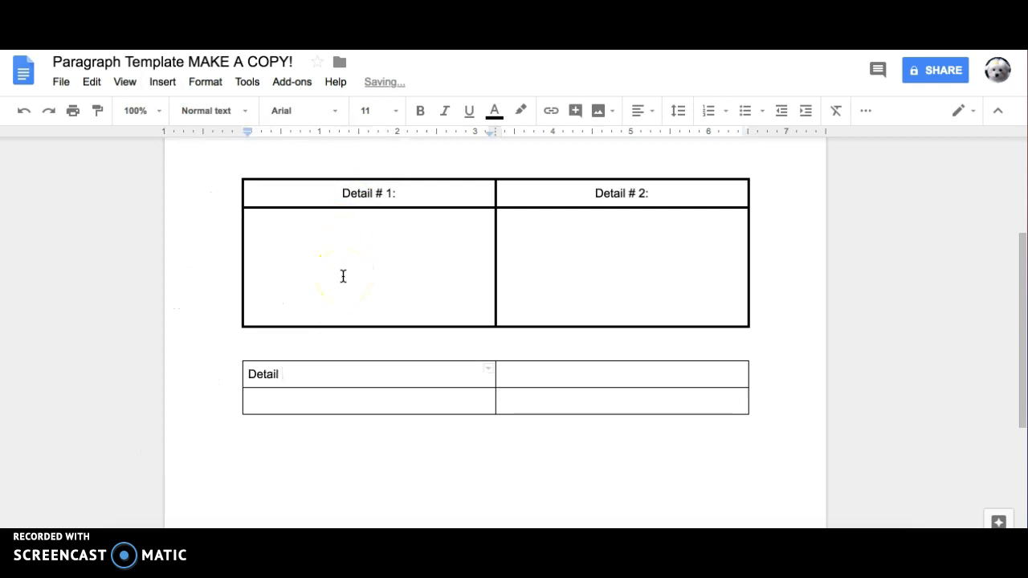
key(Tab)
text(De)
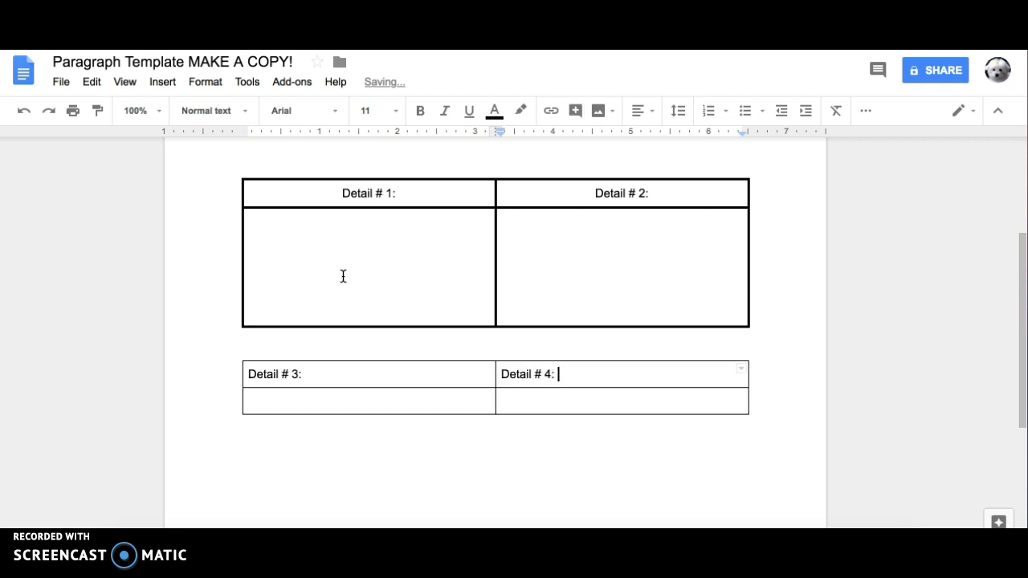
- Center the "Detail # 3:" and "Detail # 4:" headings and enlarge the empty row beneath them to roughly match the first detail table
drag(563, 365, 375, 367)
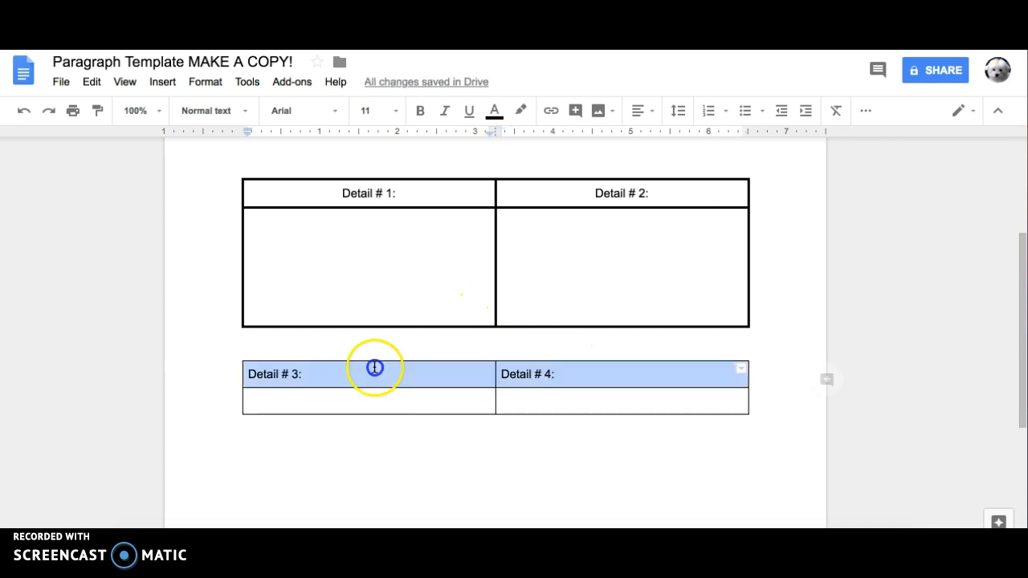
click(653, 114)
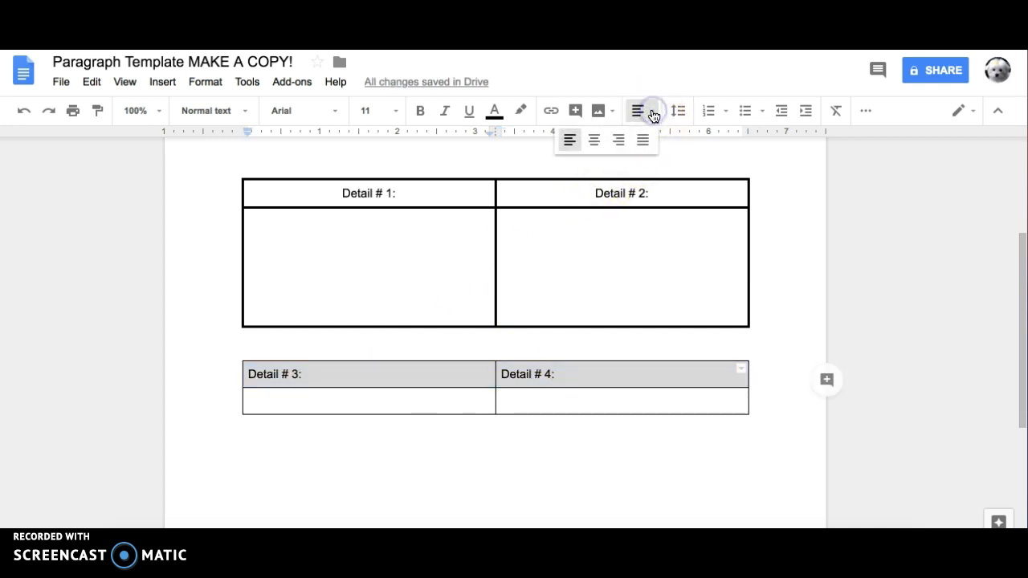
click(594, 140)
click(445, 404)
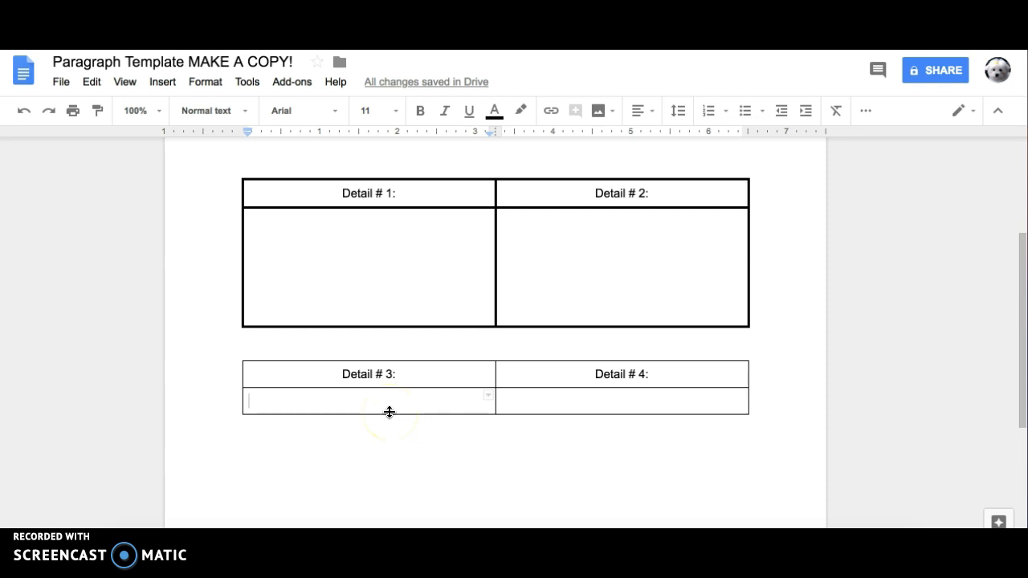
drag(389, 412, 399, 515)
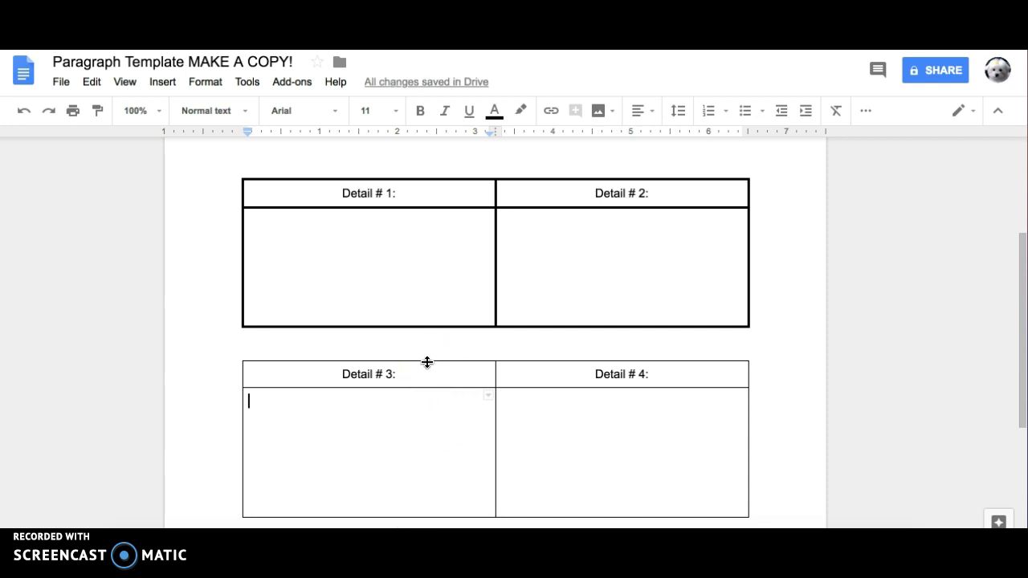
- Set the border width of the Detail # 3 and Detail # 4 table to 2.25 pt
right_click(427, 362)
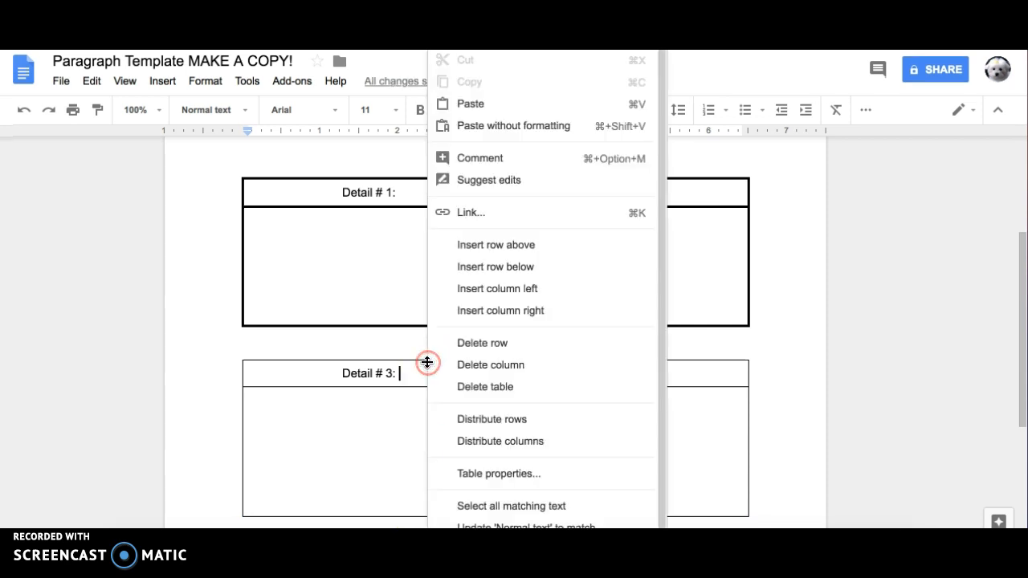
click(470, 472)
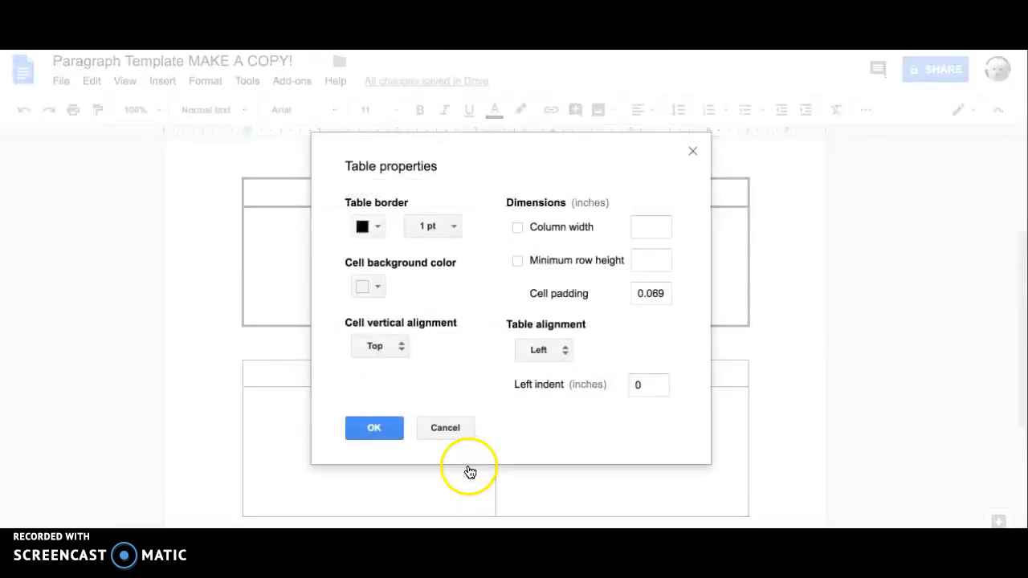
click(431, 228)
click(448, 364)
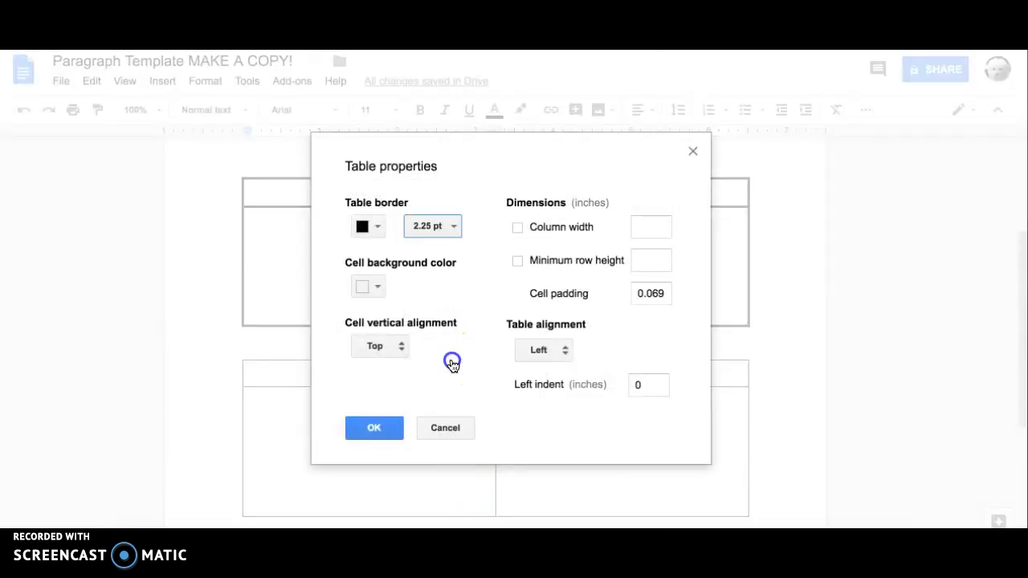
click(374, 427)
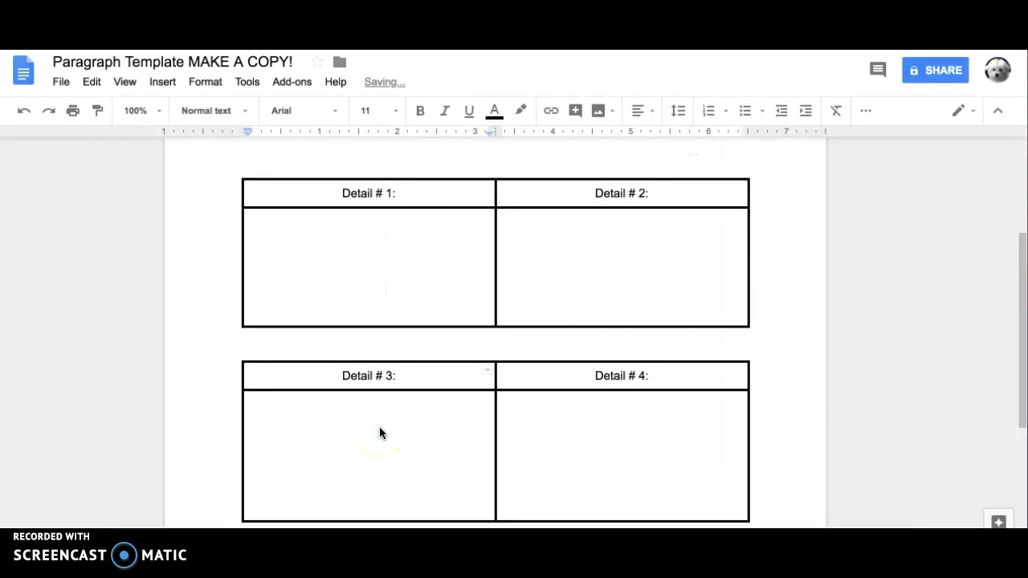
- Insert a 1 x 1 table below the Detail # 3 and Detail # 4 table, containing "Closing Sentence:" and an empty line beneath it
scroll(379, 427, down, 3)
click(297, 302)
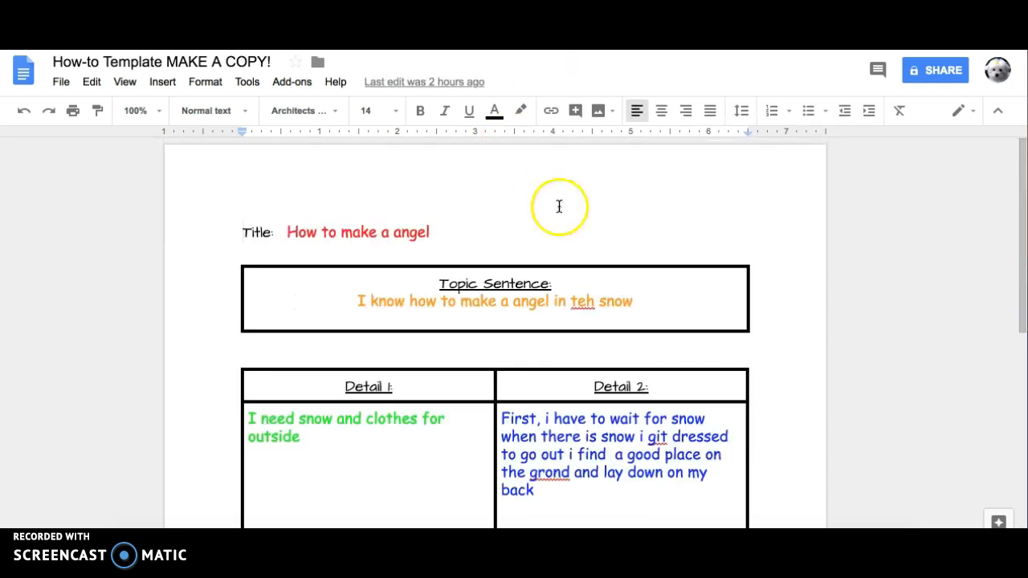
scroll(558, 206, down, 2)
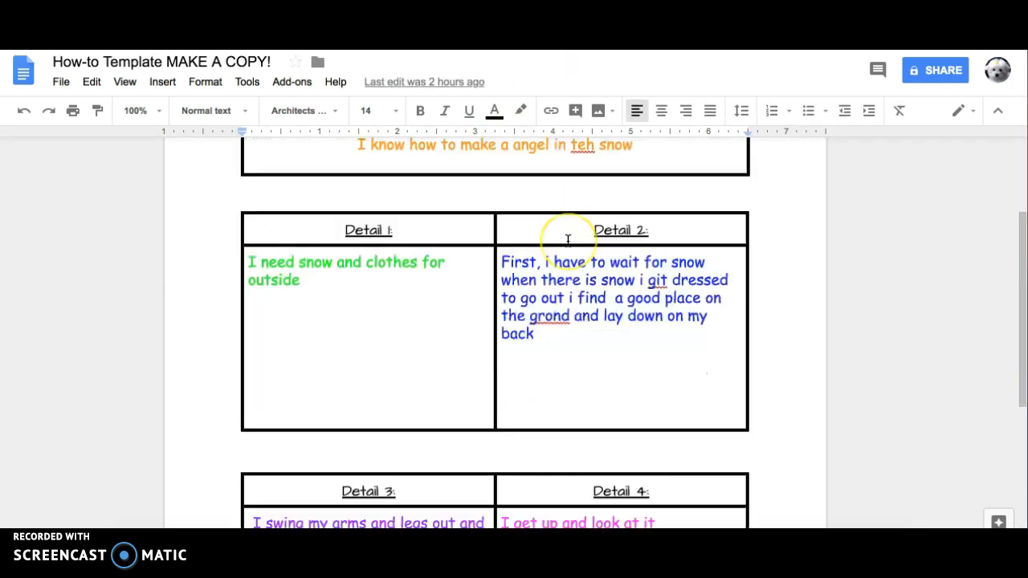
scroll(568, 239, down, 3)
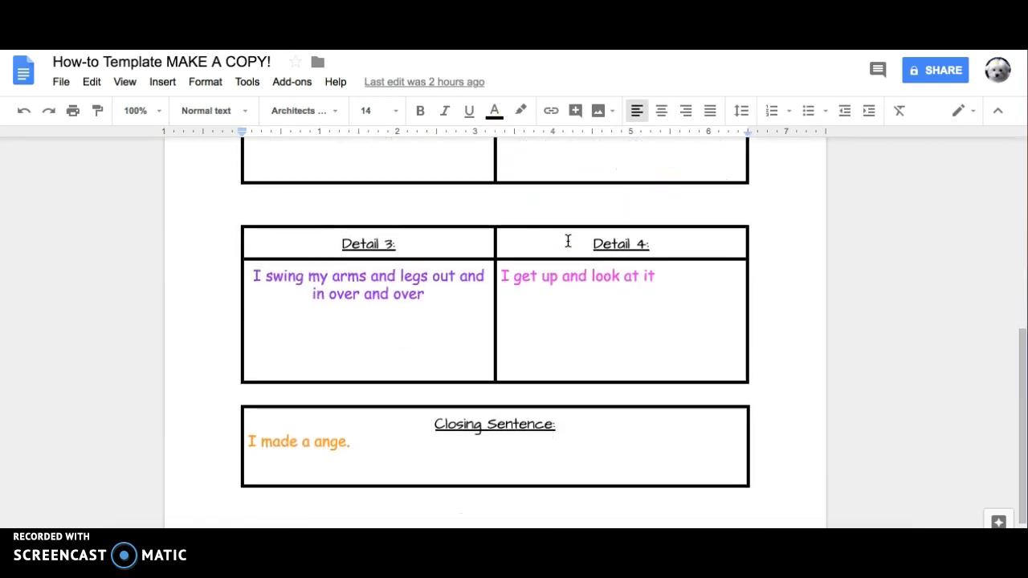
scroll(567, 240, down, 1)
scroll(568, 241, up, 5)
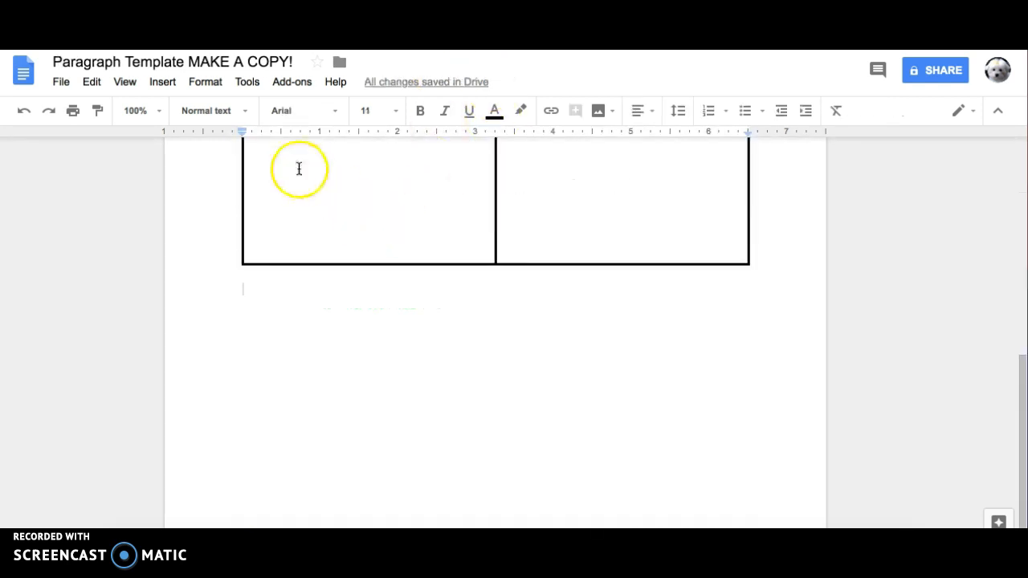
click(163, 85)
mouse_move(184, 129)
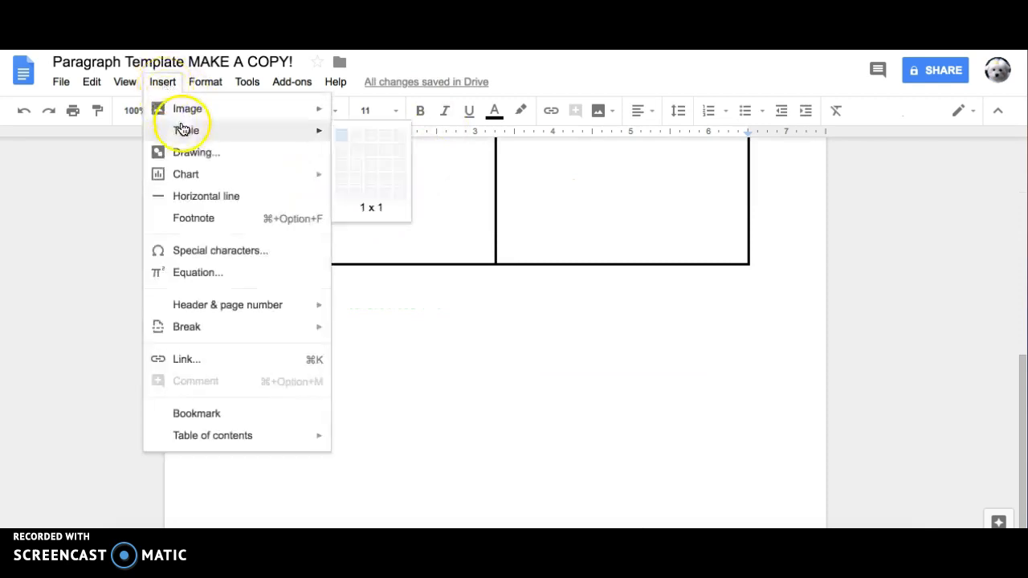
click(343, 138)
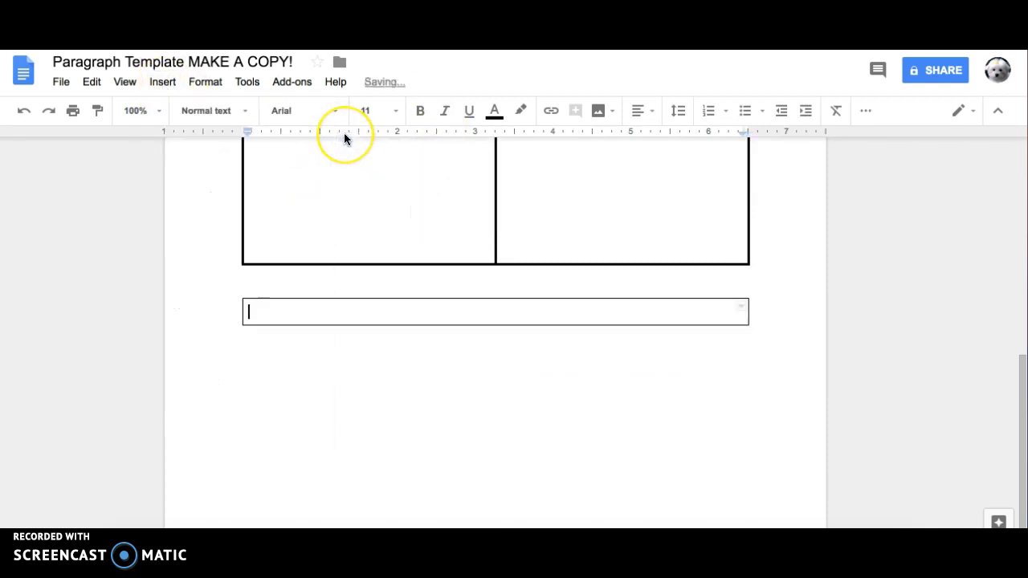
text(Closing )
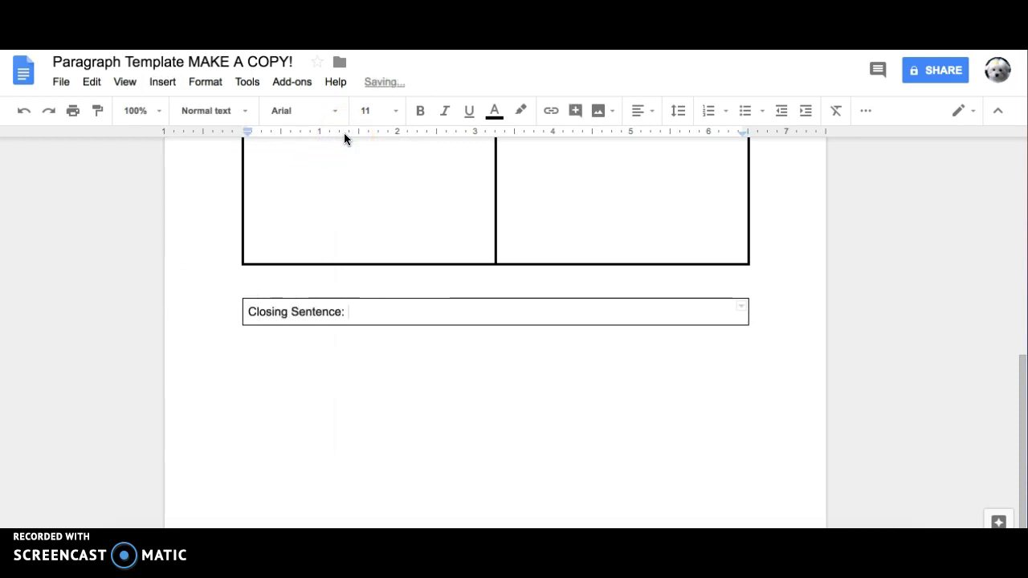
text(Sentence:)
key(Return)
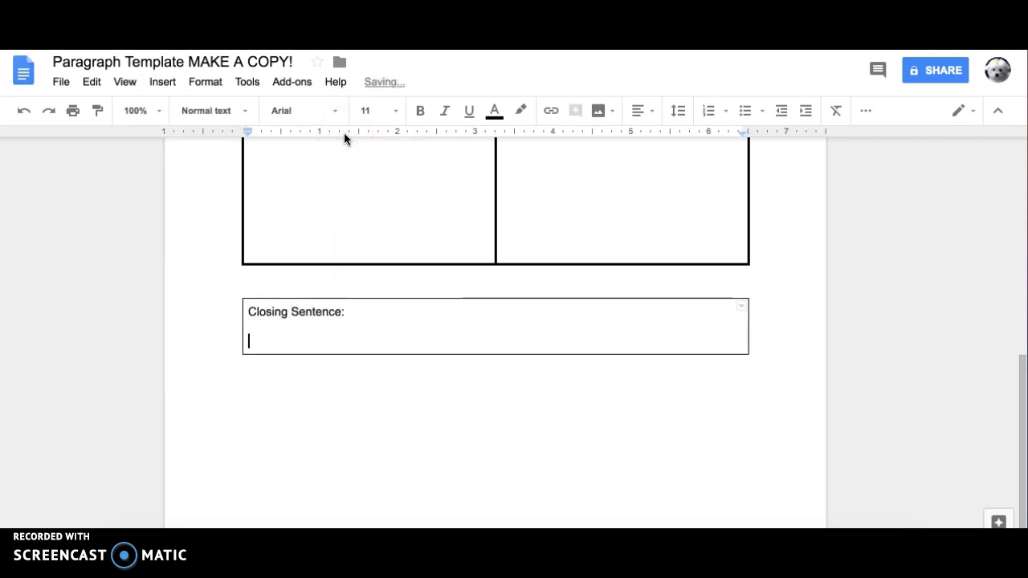
- Center the "Closing Sentence:" heading and add a left-aligned empty line directly beneath it
double_click(334, 313)
triple_click(333, 313)
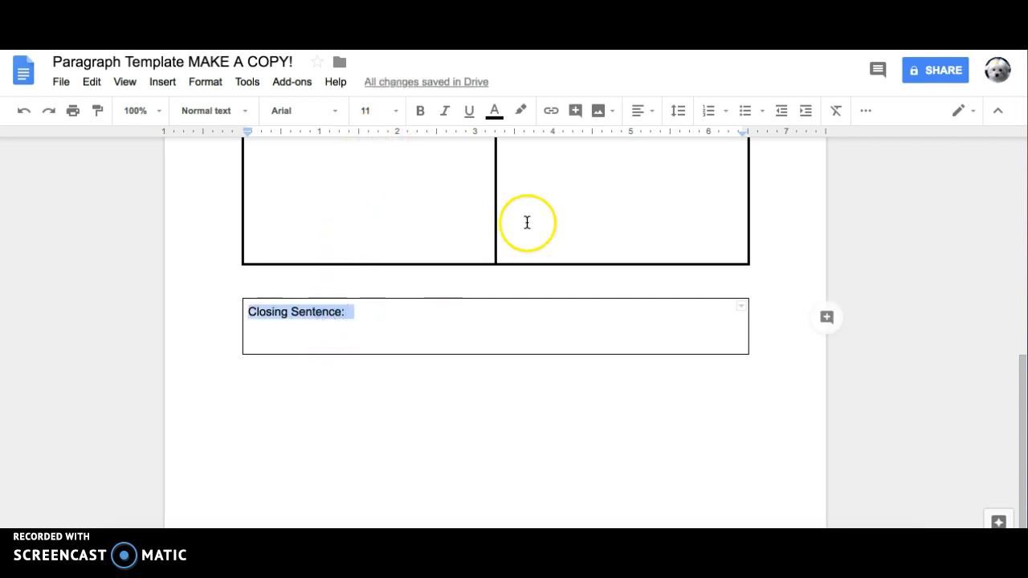
click(651, 113)
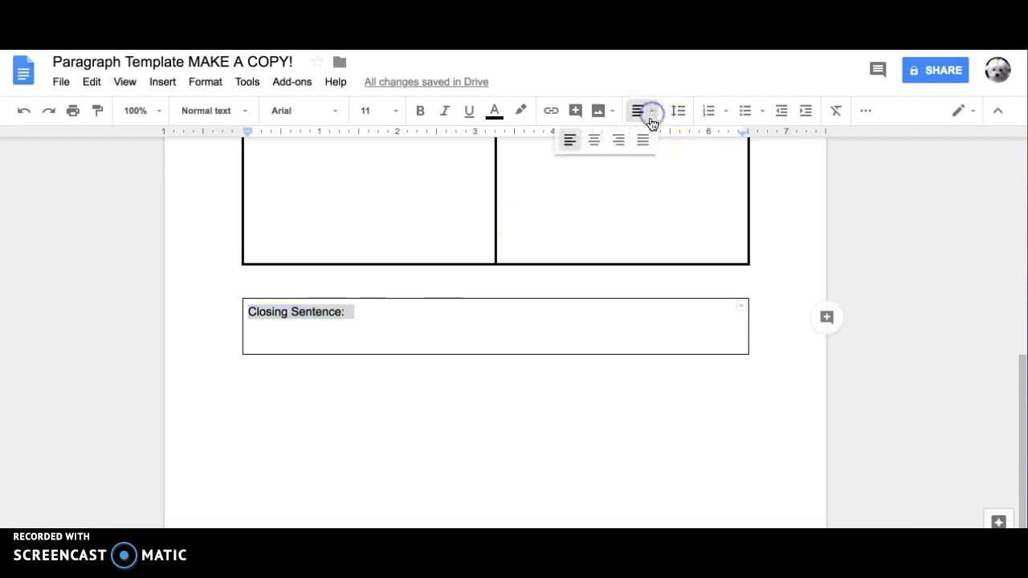
click(594, 141)
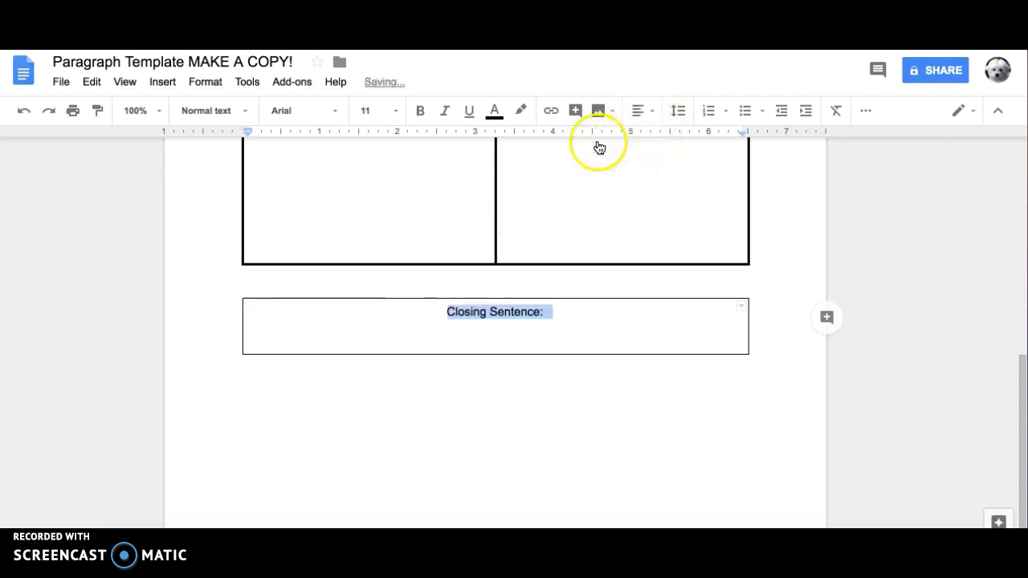
click(563, 311)
key(Return)
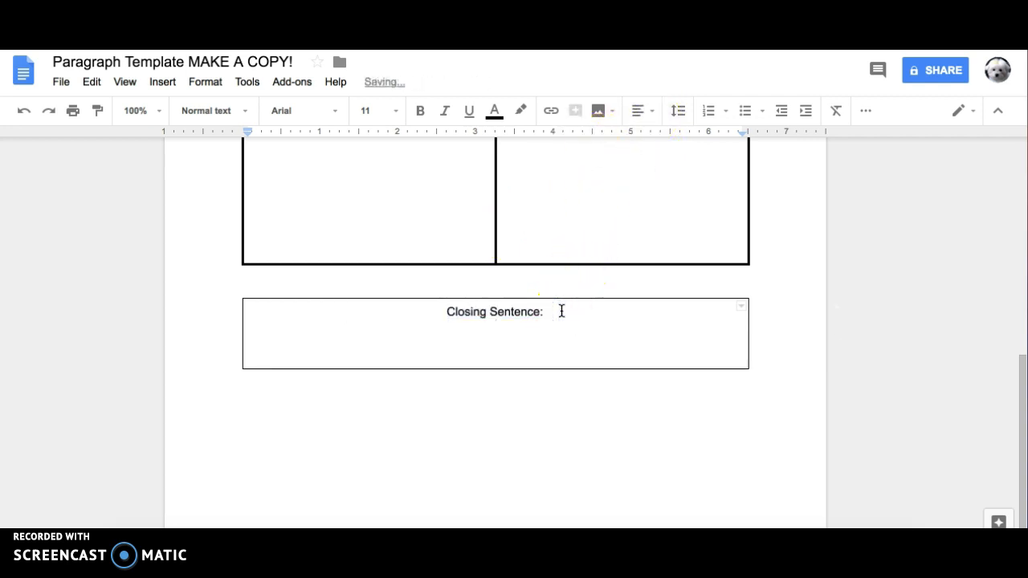
click(641, 120)
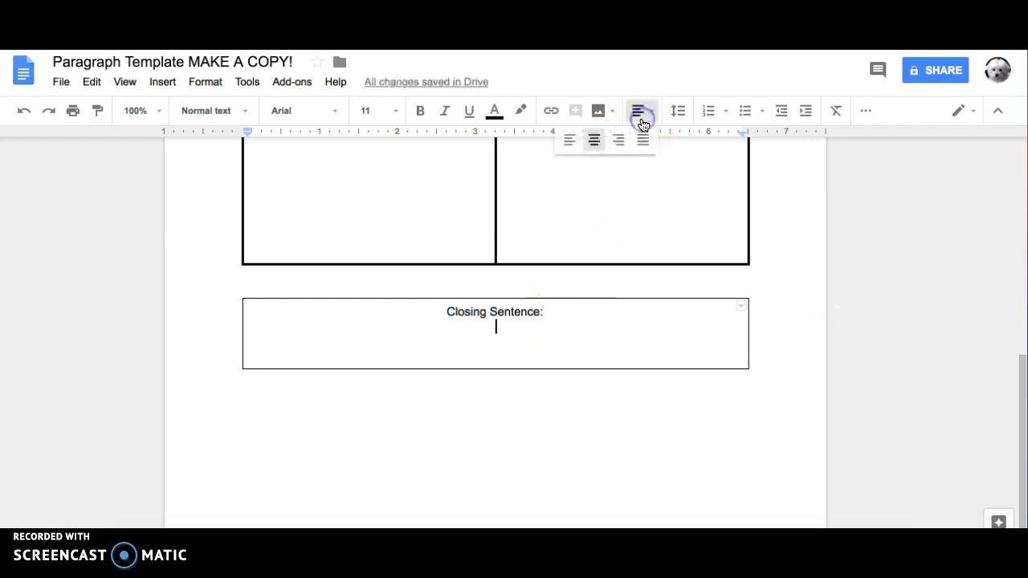
click(569, 141)
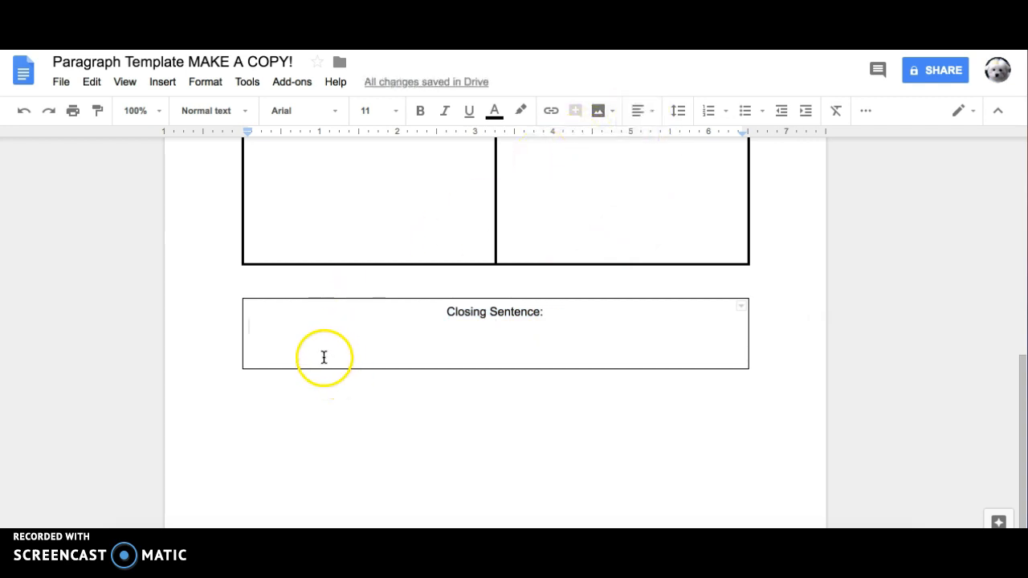
- Set the border width of the closing sentence table to 2.25 pt
right_click(328, 299)
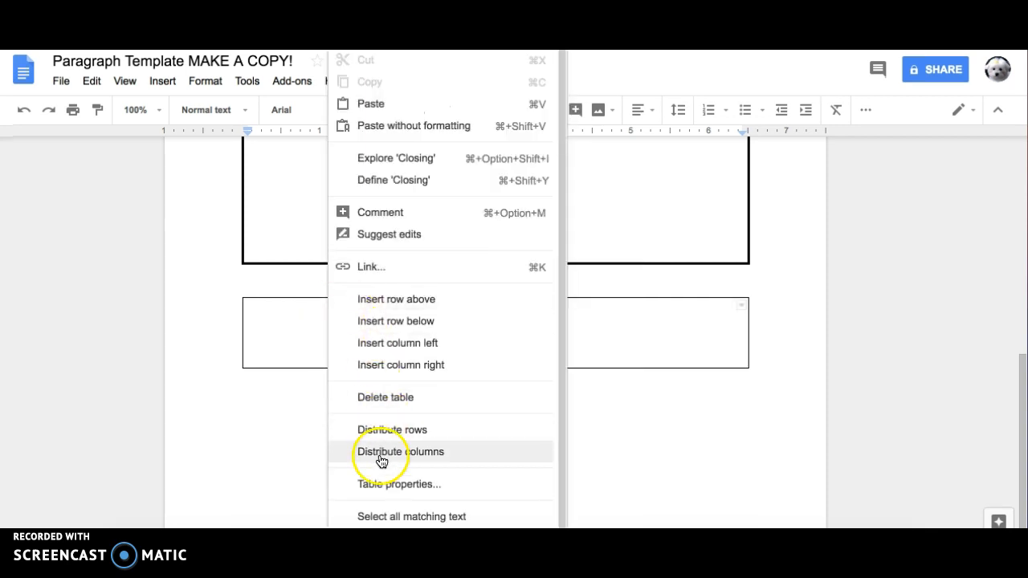
click(381, 485)
click(432, 226)
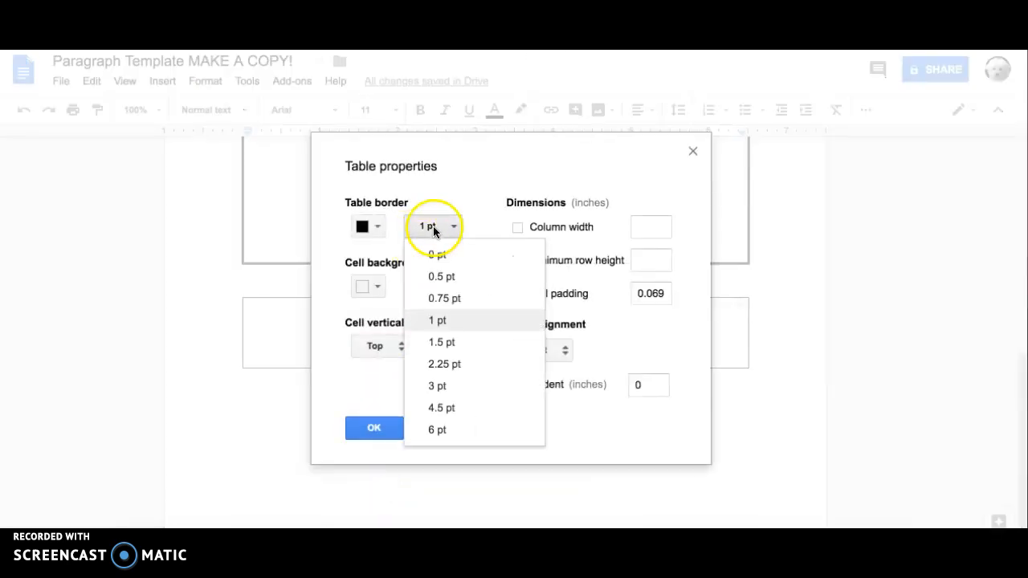
click(440, 365)
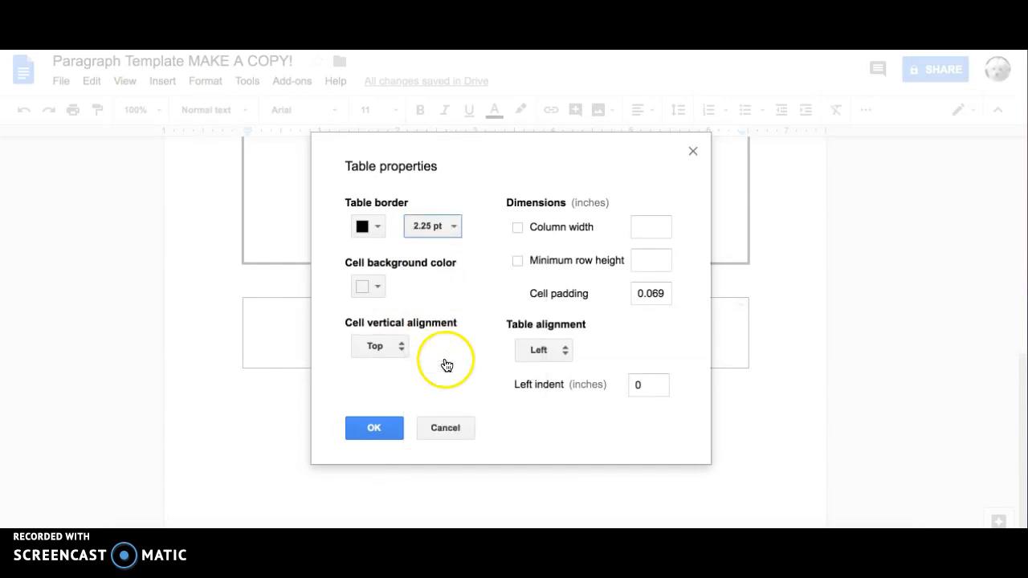
click(374, 427)
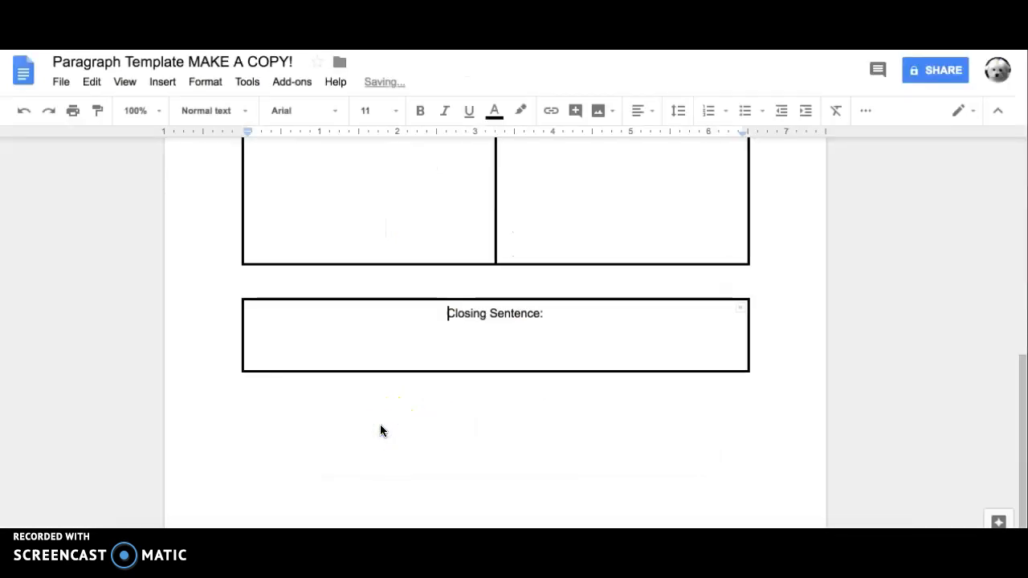
- Compare the layout and lettering of the paragraph template with the filled-in How-to Template document
scroll(380, 424, up, 10)
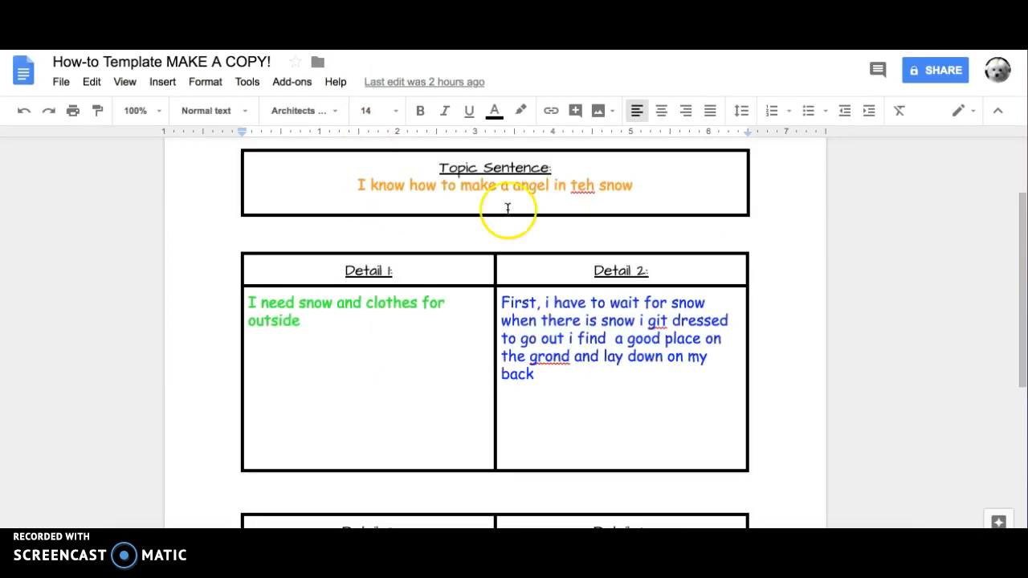
scroll(509, 236, down, 1)
scroll(506, 240, up, 2)
click(507, 239)
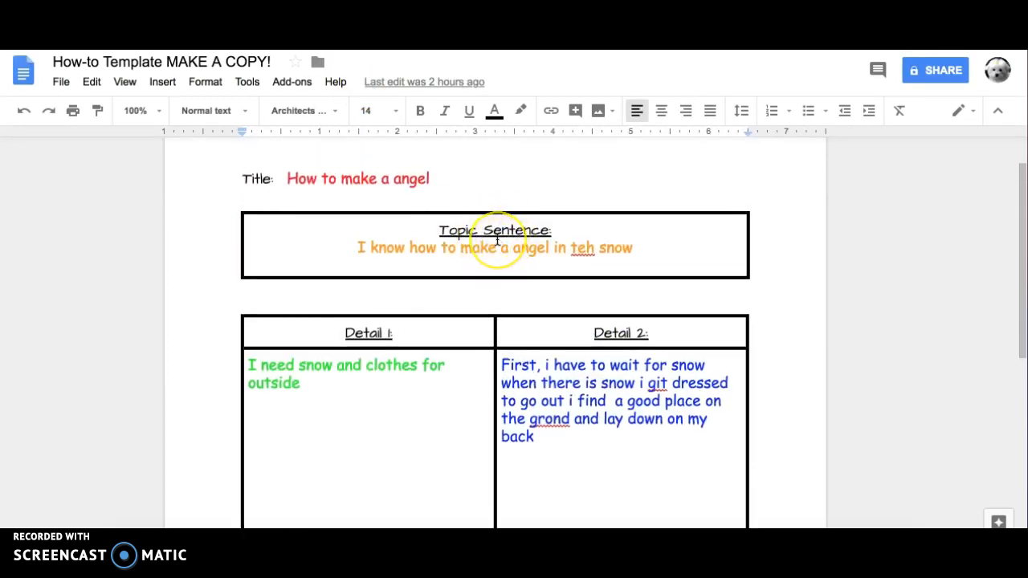
click(379, 83)
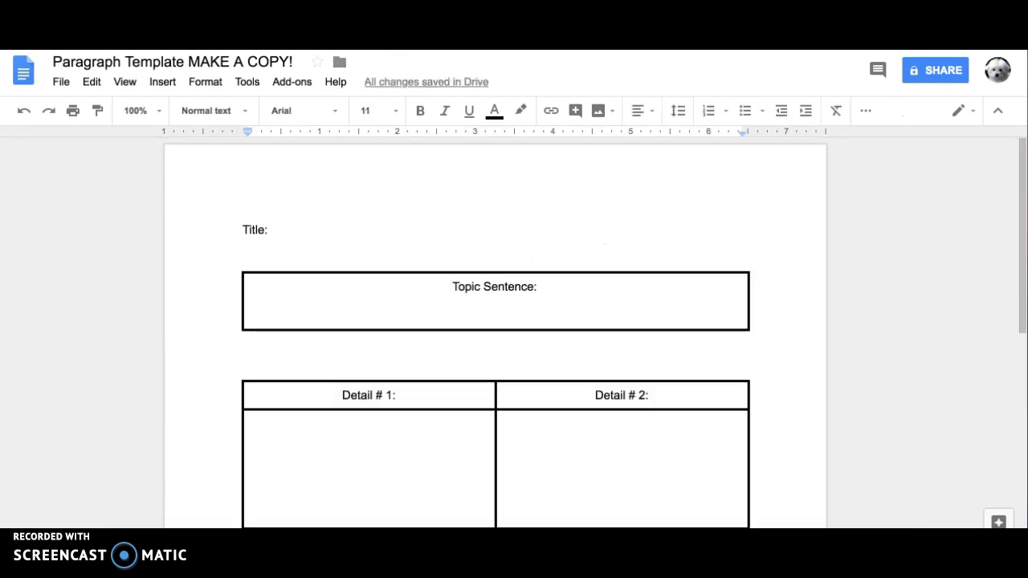
click(440, 242)
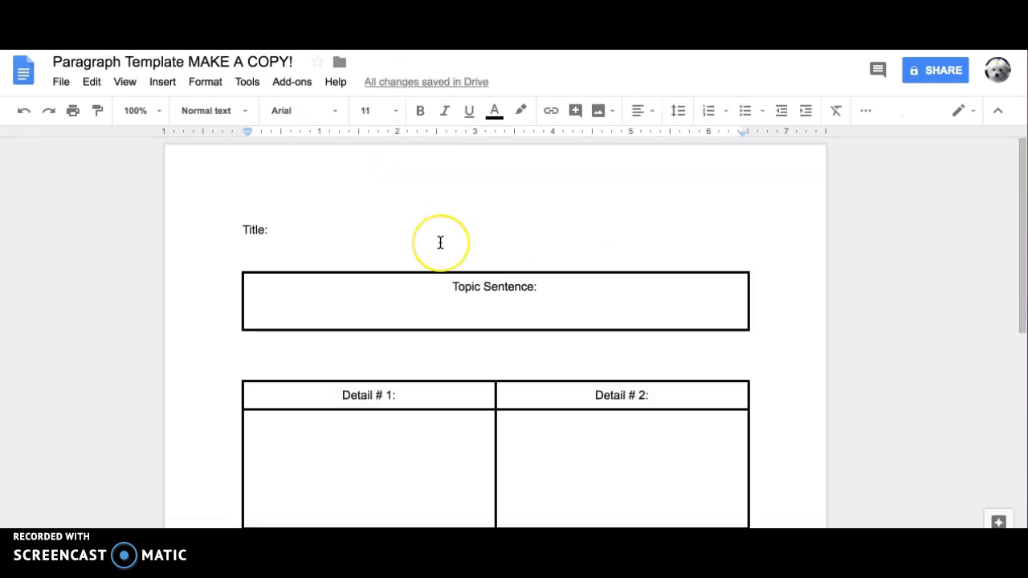
scroll(416, 354, down, 5)
click(416, 353)
scroll(416, 354, up, 5)
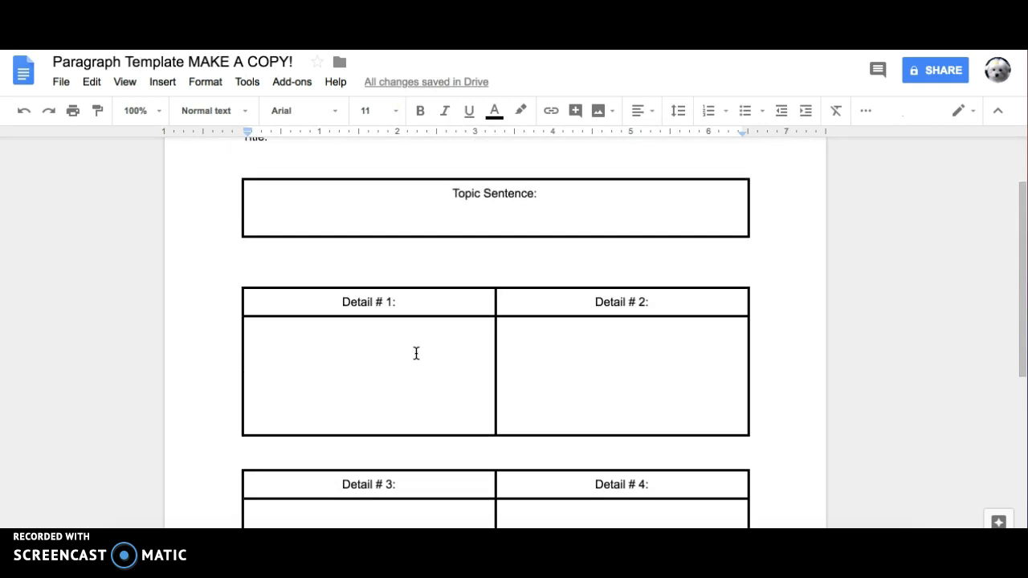
- Change all text in the paragraph template to the Architects Daughter font at size 14
key(ctrl+a)
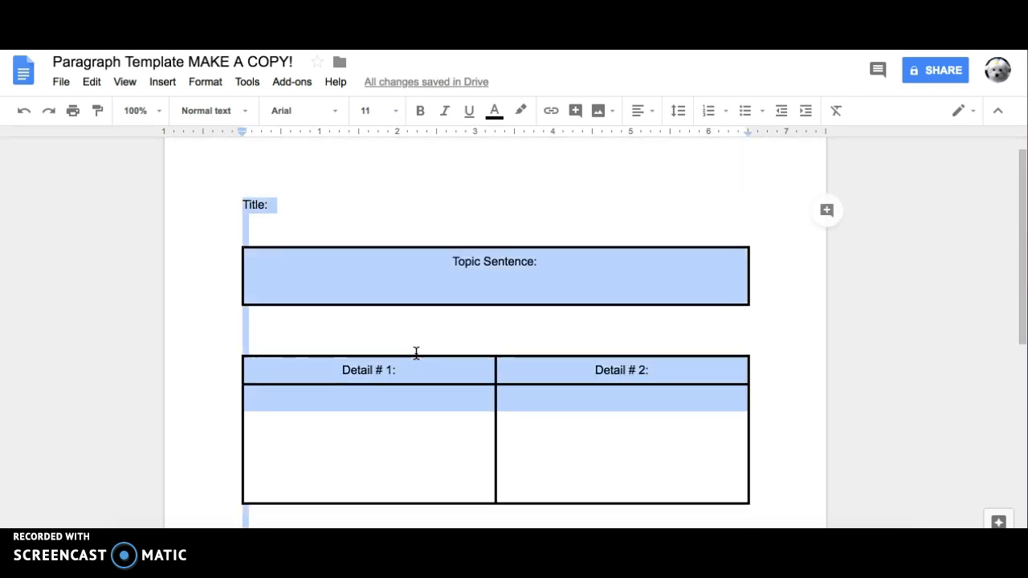
click(335, 112)
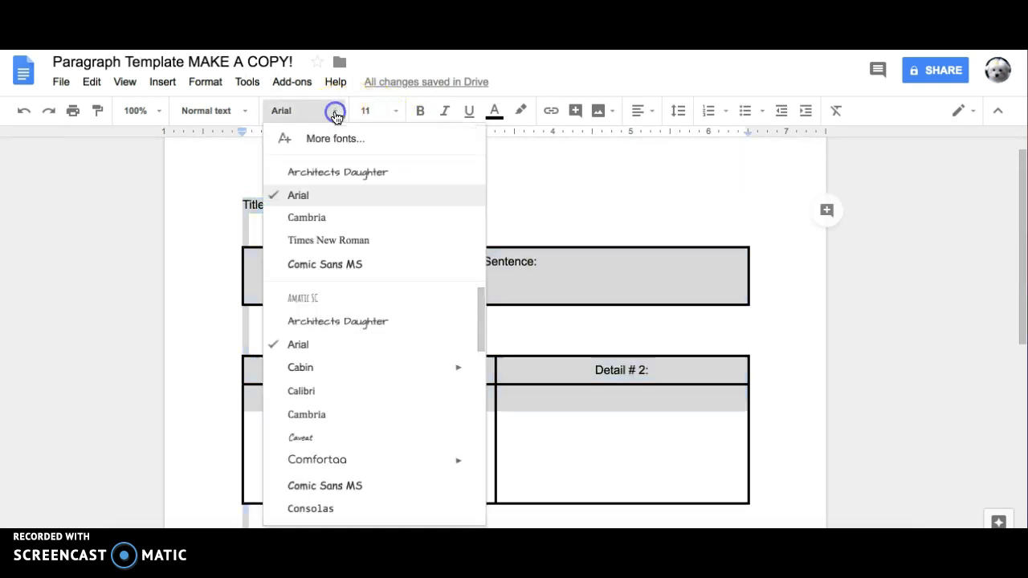
click(323, 176)
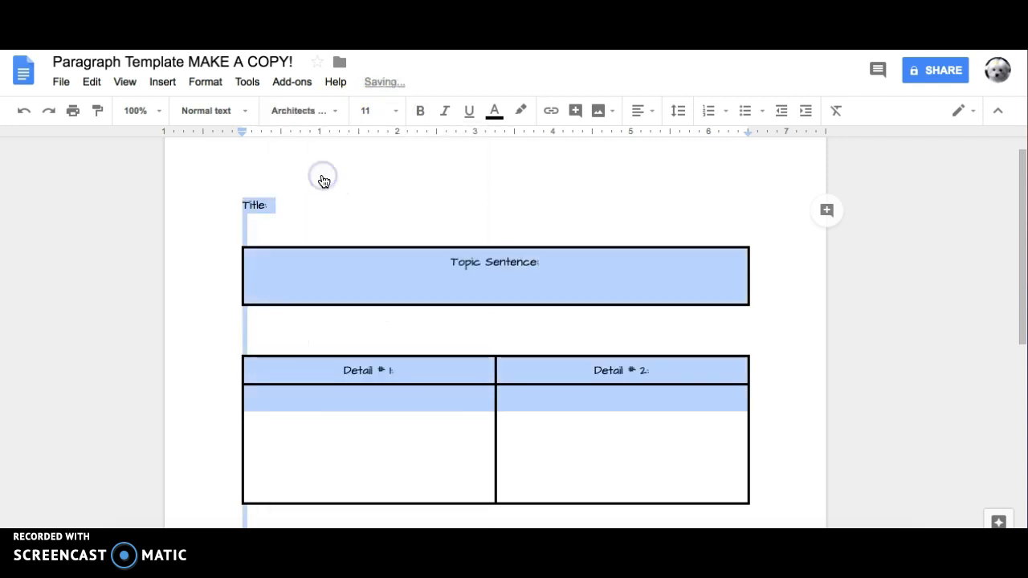
click(395, 112)
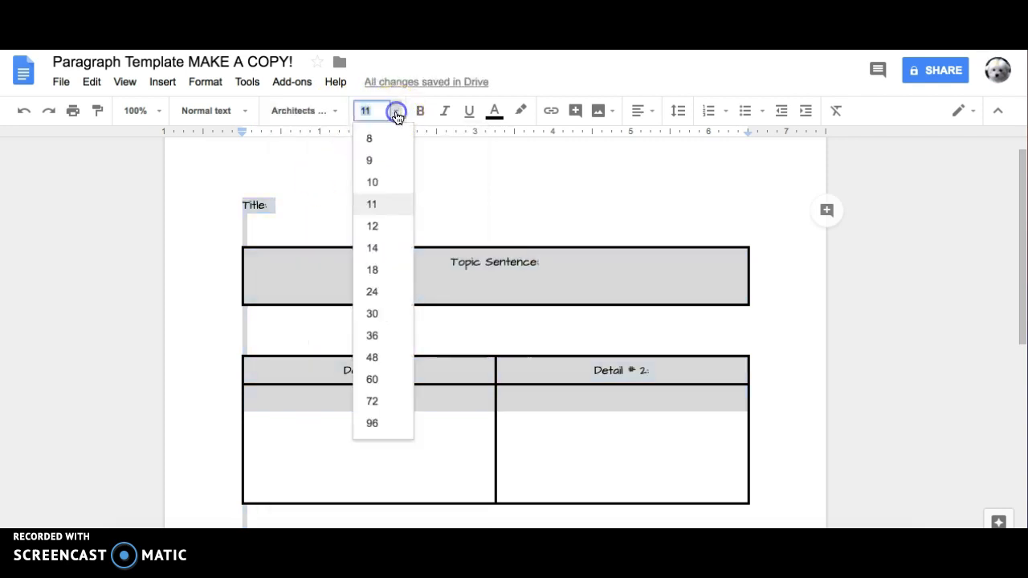
click(379, 228)
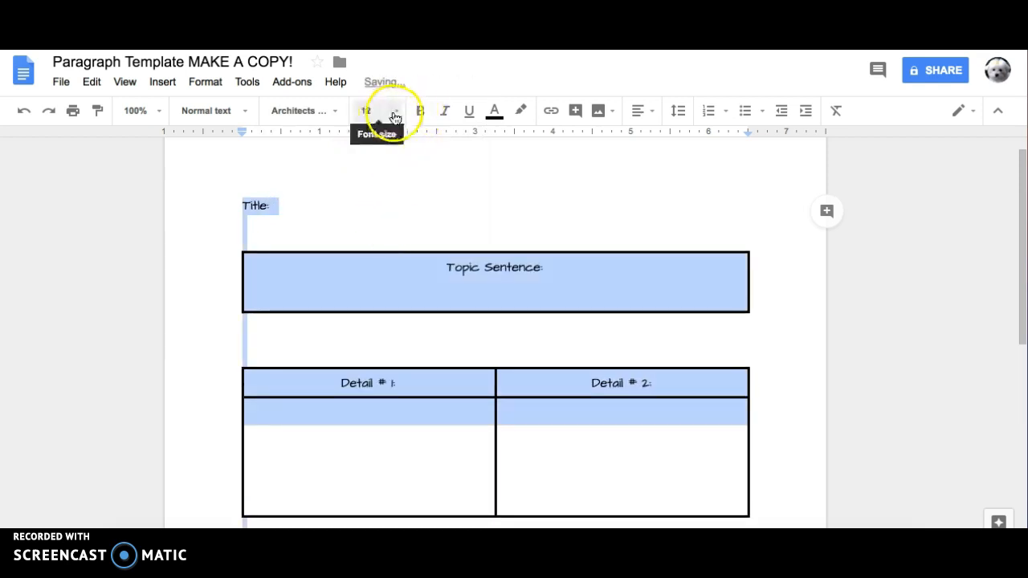
click(396, 111)
click(378, 248)
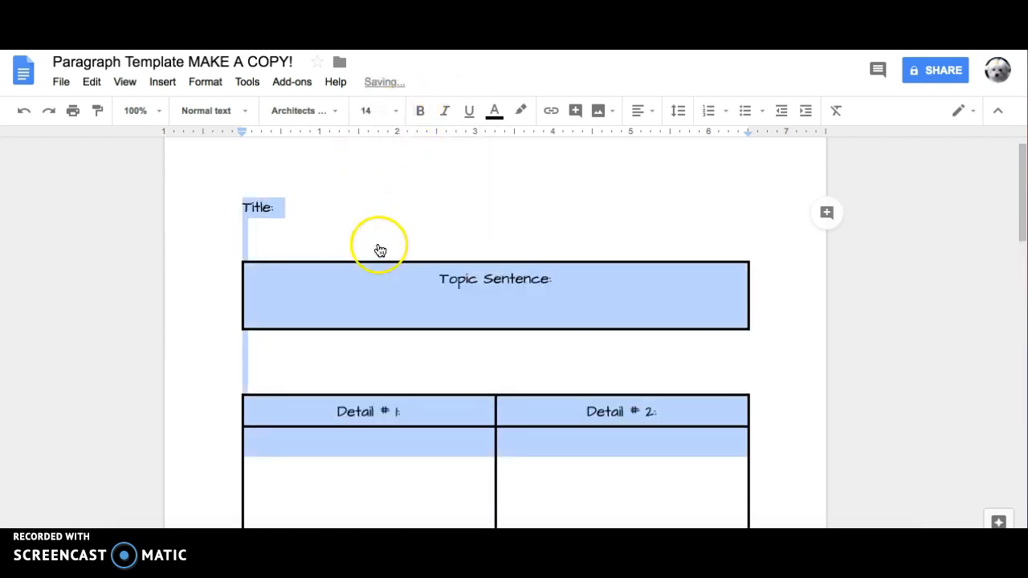
click(384, 297)
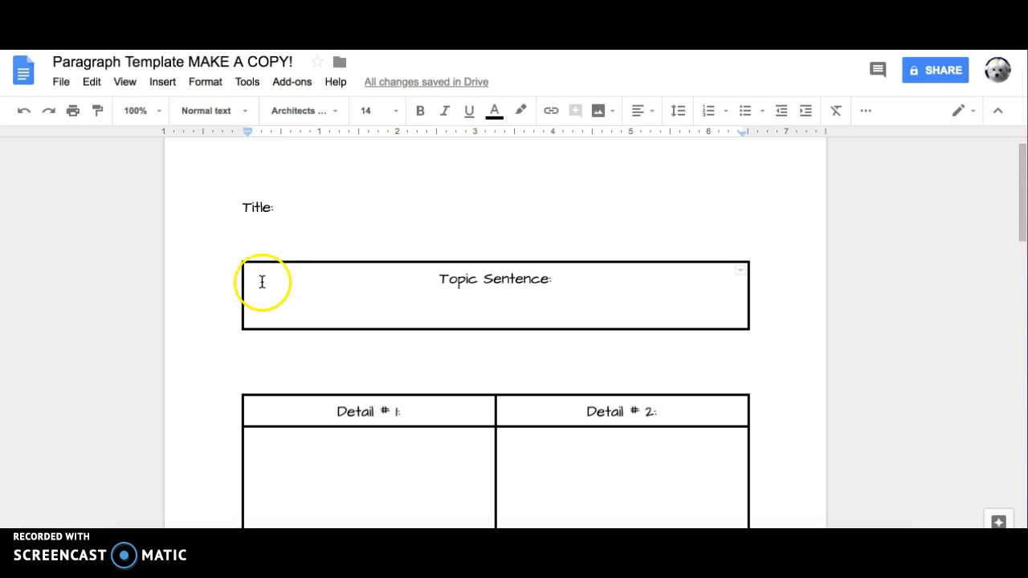
- Set the font of the empty answer line in the topic sentence box to Comic Sans MS
click(259, 291)
click(309, 112)
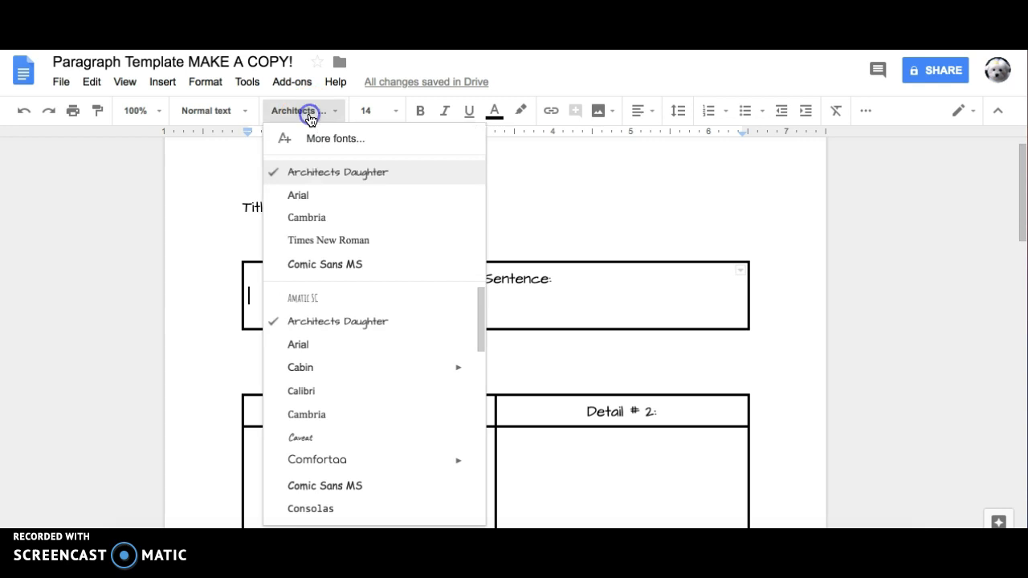
click(311, 265)
- Set the empty answer cells under "Detail # 1:" and "Detail # 2:" to the Comic Sans MS font
scroll(298, 314, down, 3)
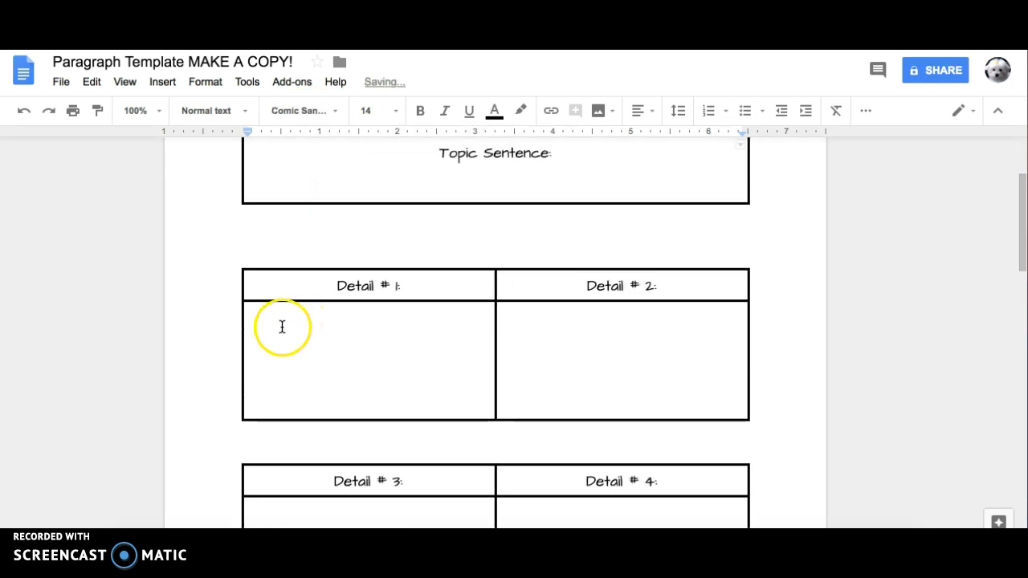
click(269, 315)
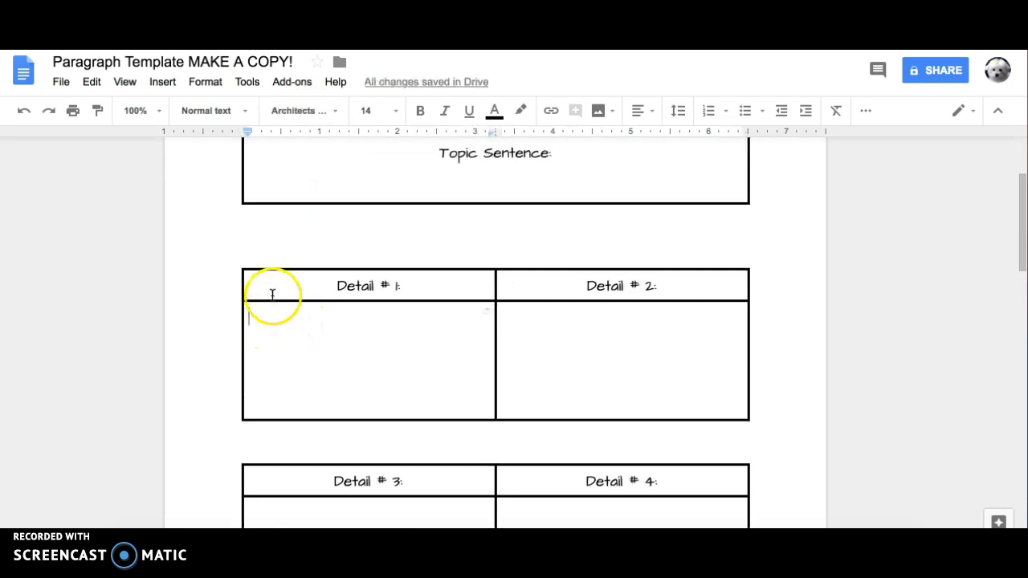
click(334, 115)
click(328, 183)
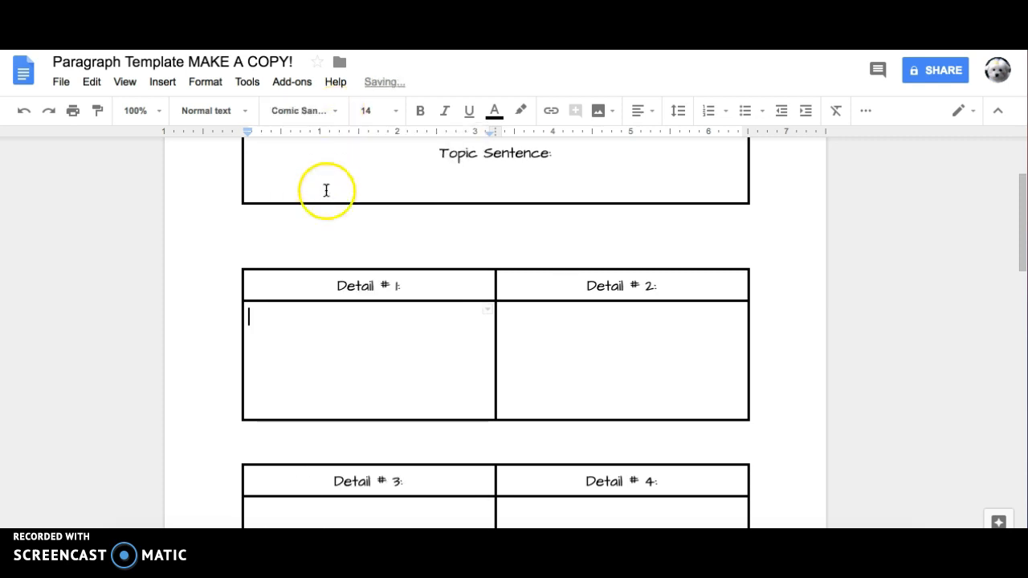
click(515, 328)
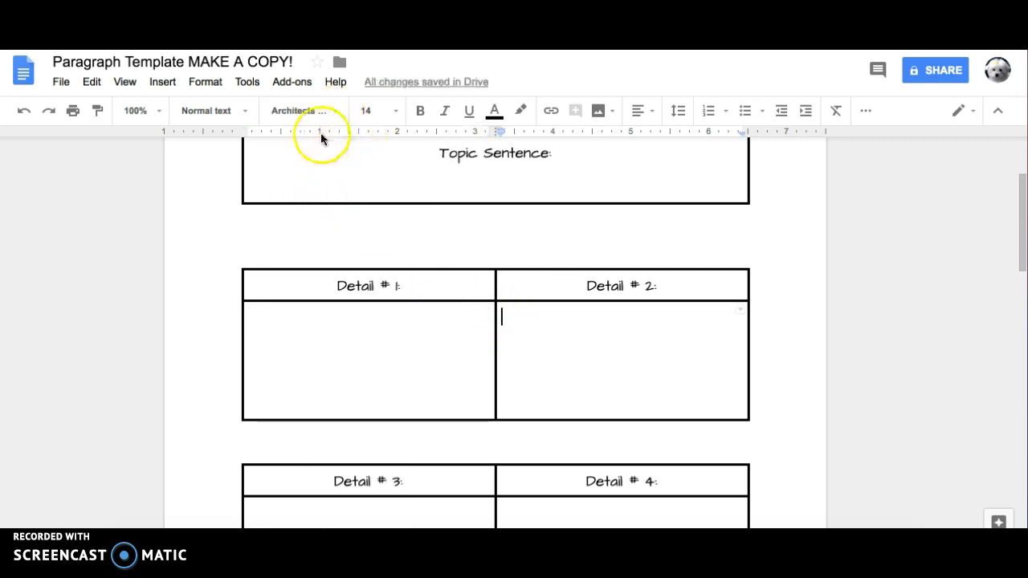
click(331, 112)
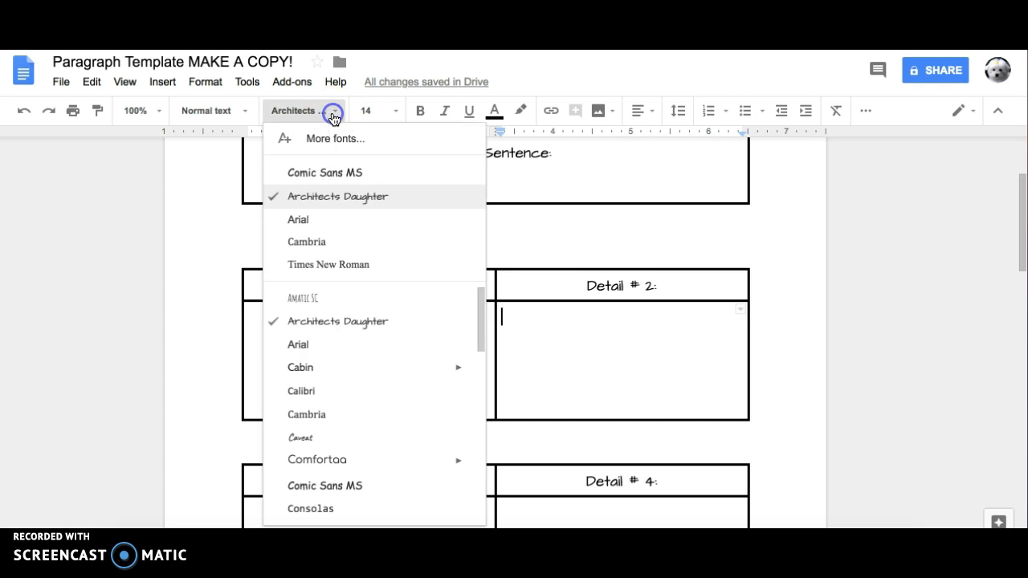
click(322, 176)
- Set the empty answer cells under "Detail # 3:" and "Detail # 4:" to the Comic Sans MS font
scroll(333, 372, down, 3)
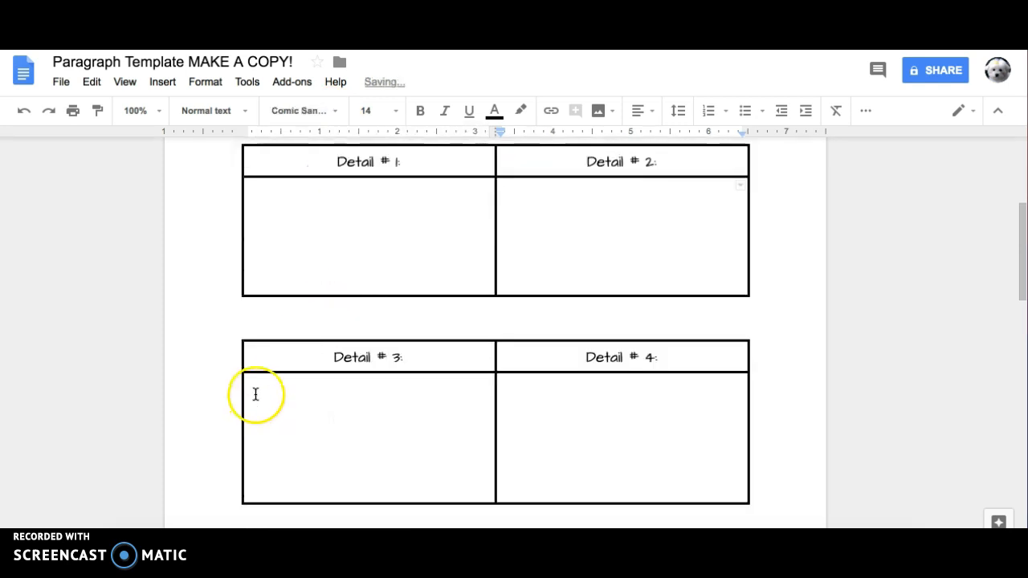
click(255, 395)
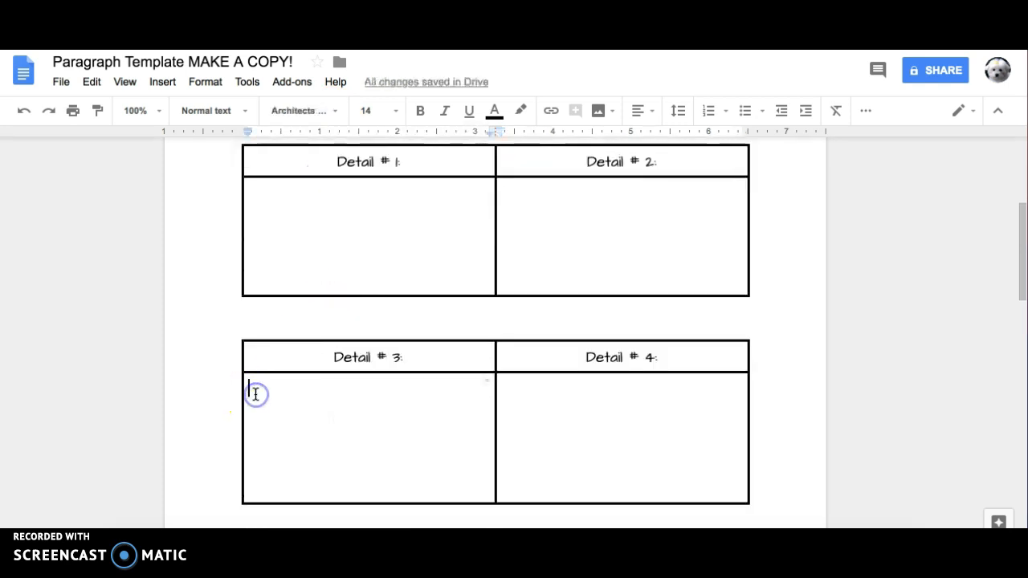
click(332, 113)
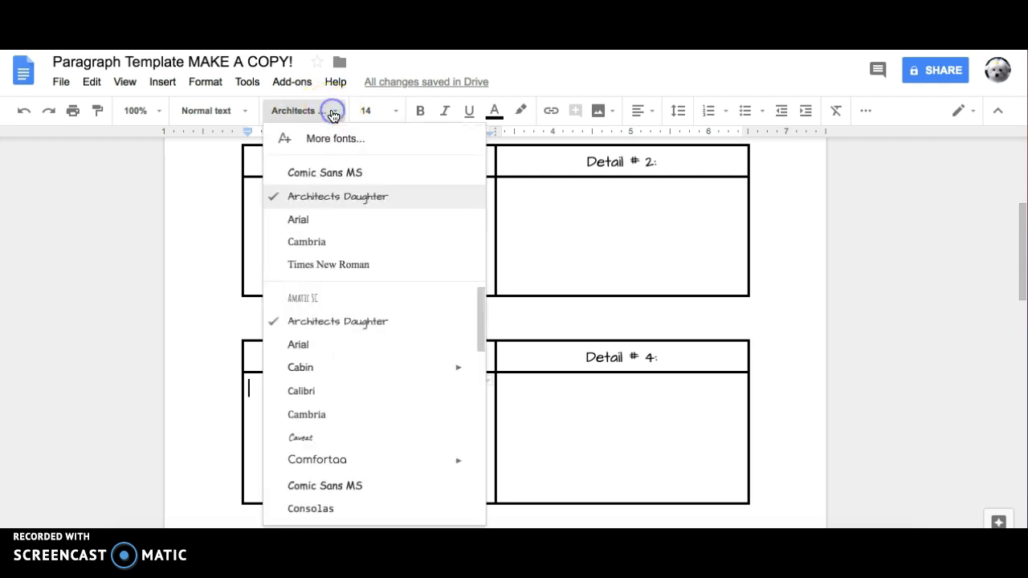
click(321, 173)
click(509, 384)
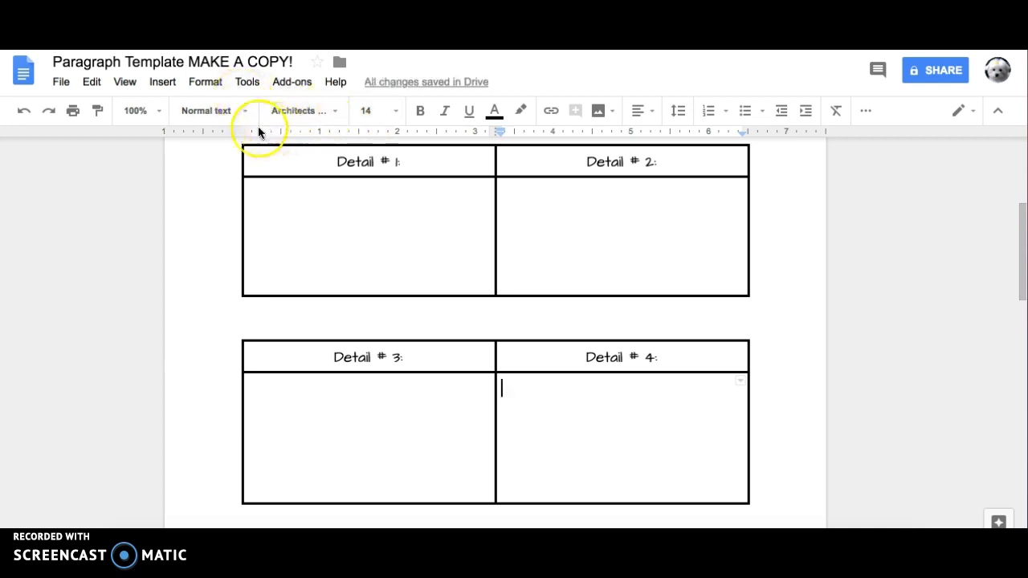
click(332, 111)
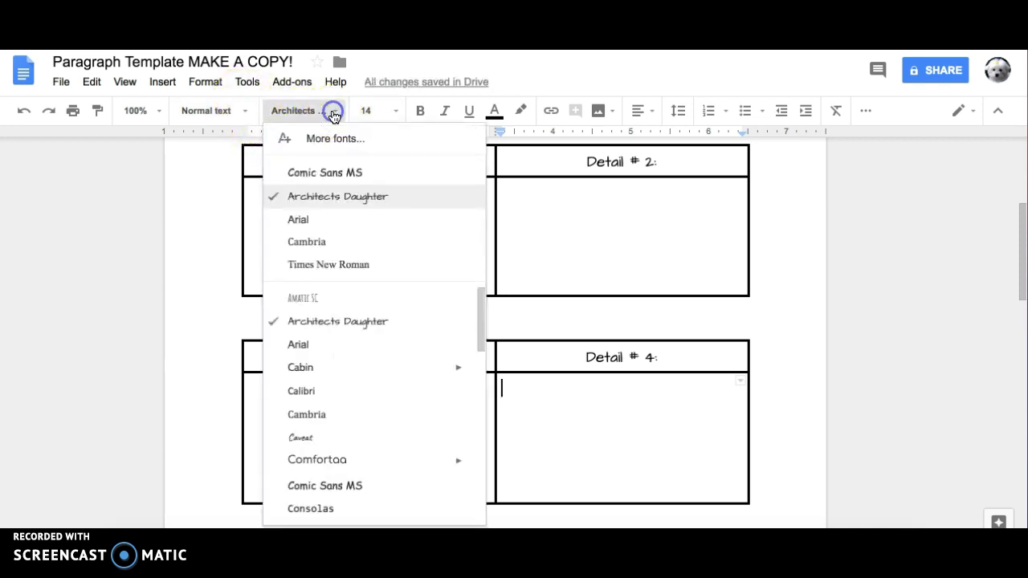
click(324, 172)
- Set the font of the empty line beneath the "Closing Sentence:" heading to Comic Sans MS
scroll(369, 249, down, 3)
click(339, 346)
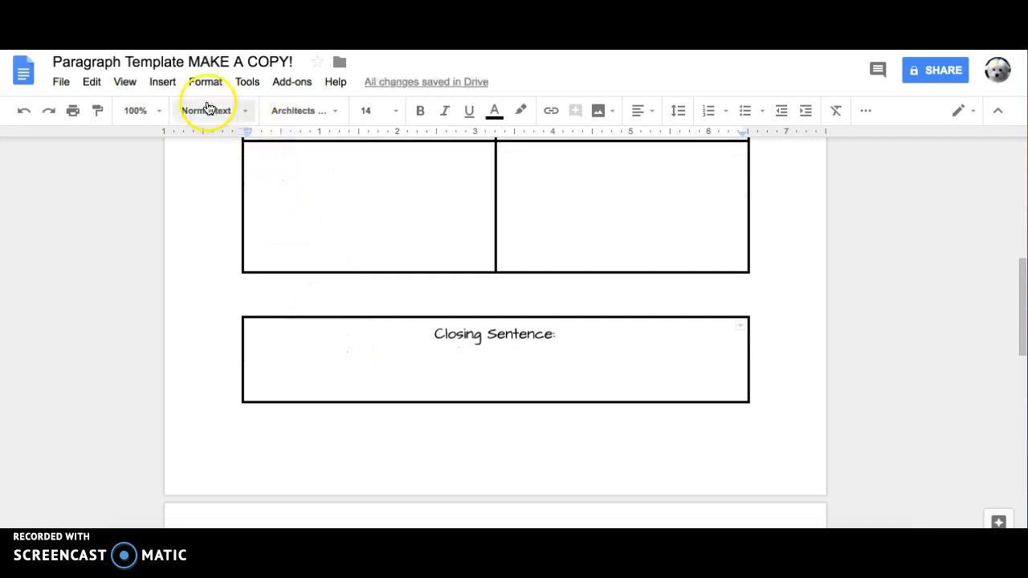
click(297, 112)
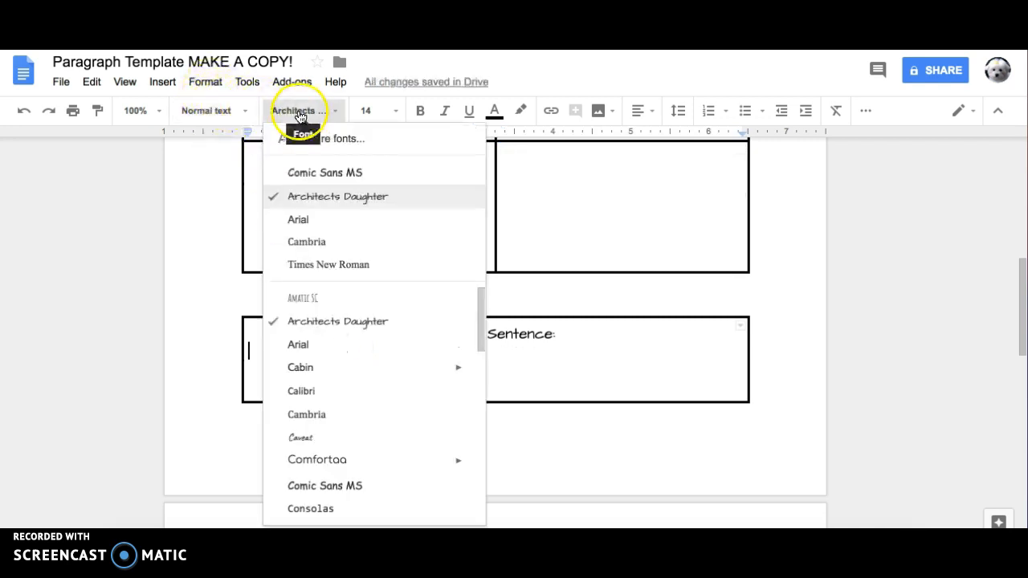
click(315, 173)
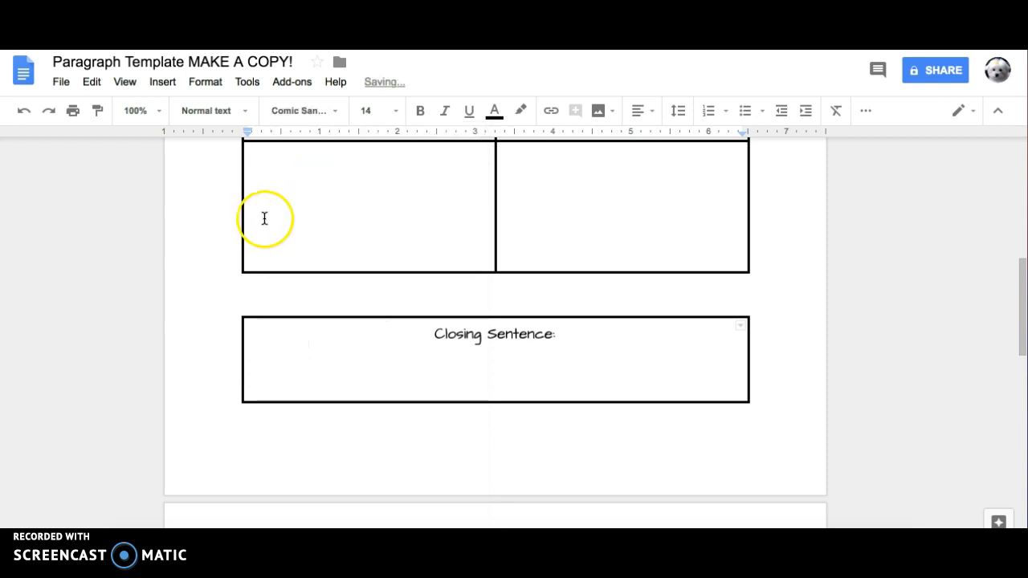
- Delete the surplus blank lines inside and after the closing sentence box to remove the empty second page
scroll(179, 204, down, 3)
scroll(179, 204, up, 9)
scroll(179, 204, down, 7)
scroll(179, 204, down, 2)
click(225, 422)
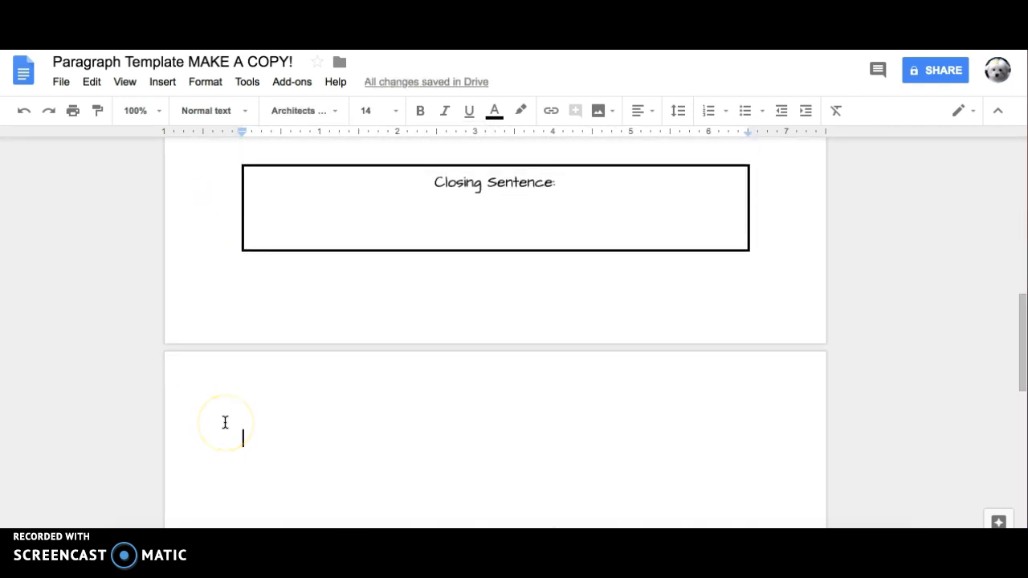
click(287, 290)
key(BackSpace)
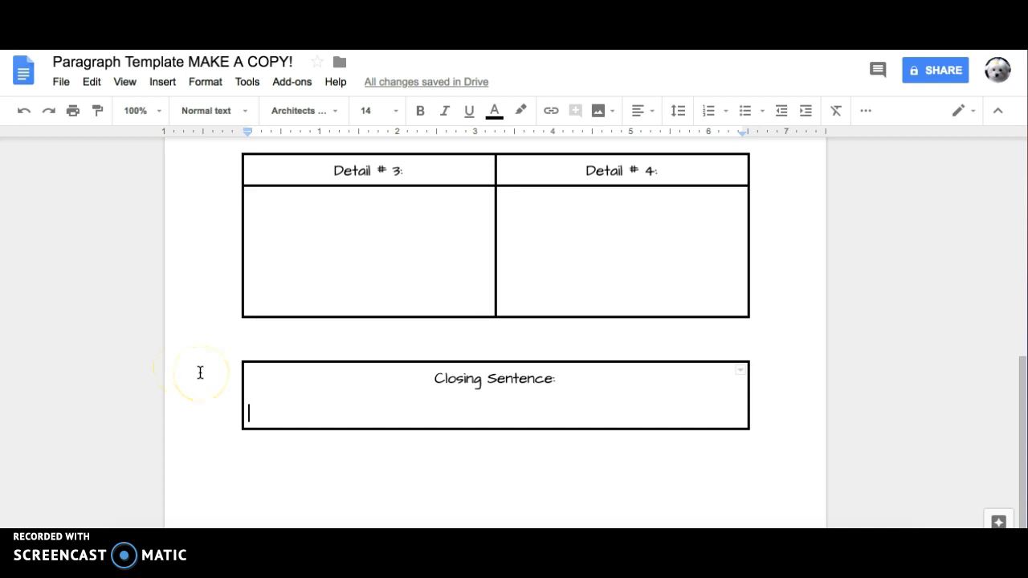
- Delete the extra blank line above the Detail # 1 and # 2 table and the one beneath the Title line
scroll(200, 373, up, 6)
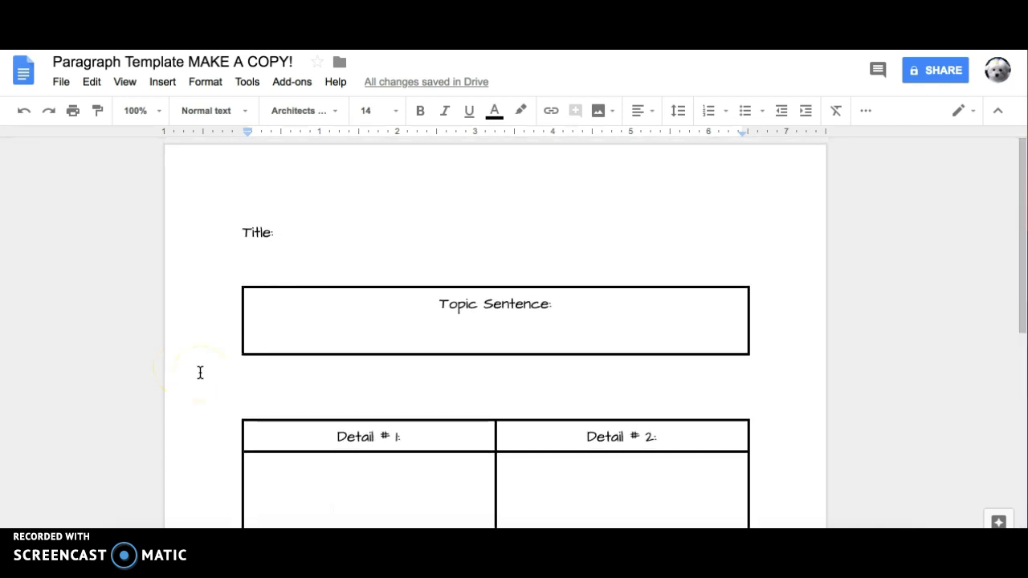
click(258, 392)
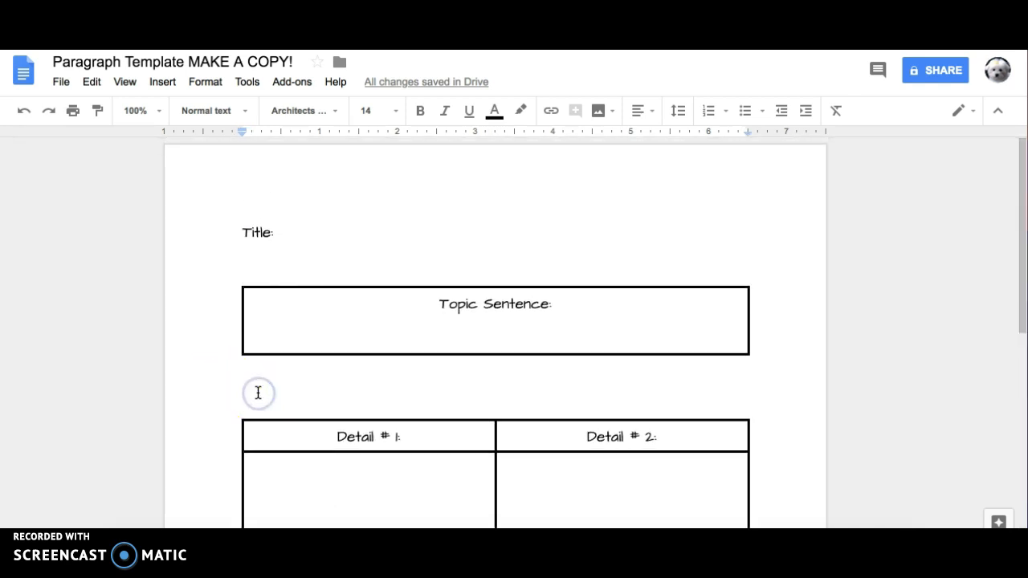
key(BackSpace)
click(241, 259)
key(BackSpace)
click(290, 333)
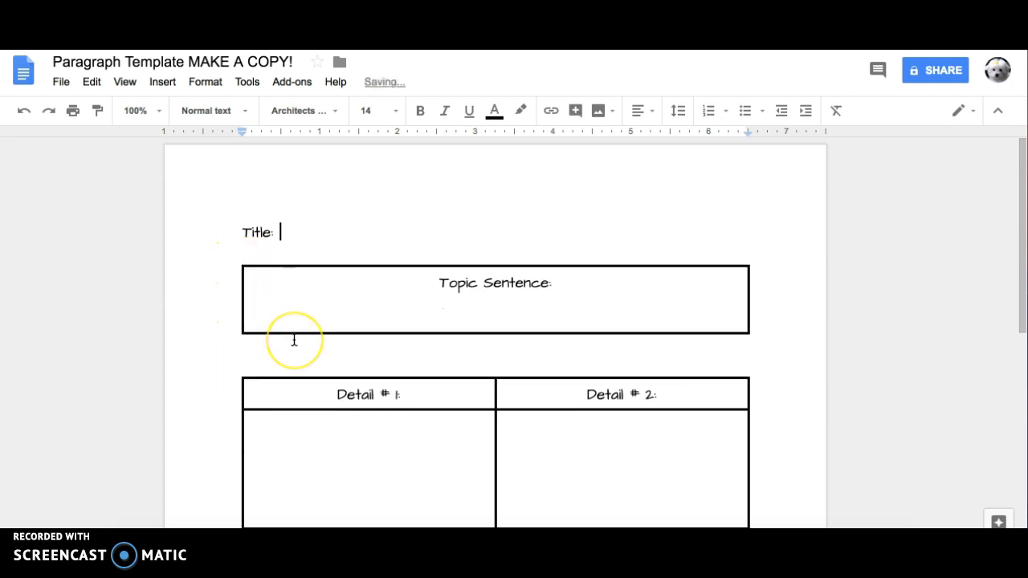
scroll(293, 340, down, 3)
click(259, 392)
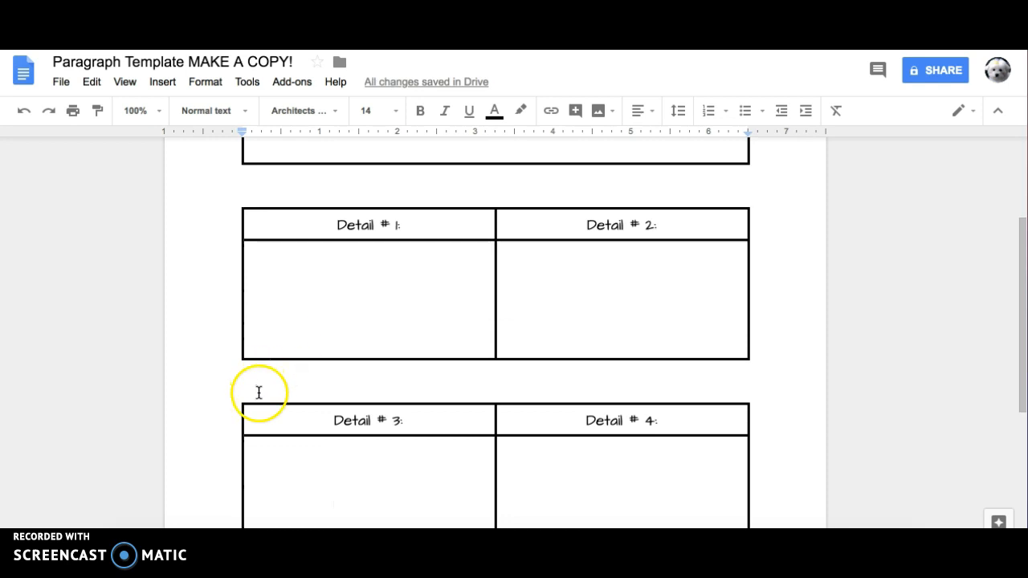
scroll(259, 392, down, 5)
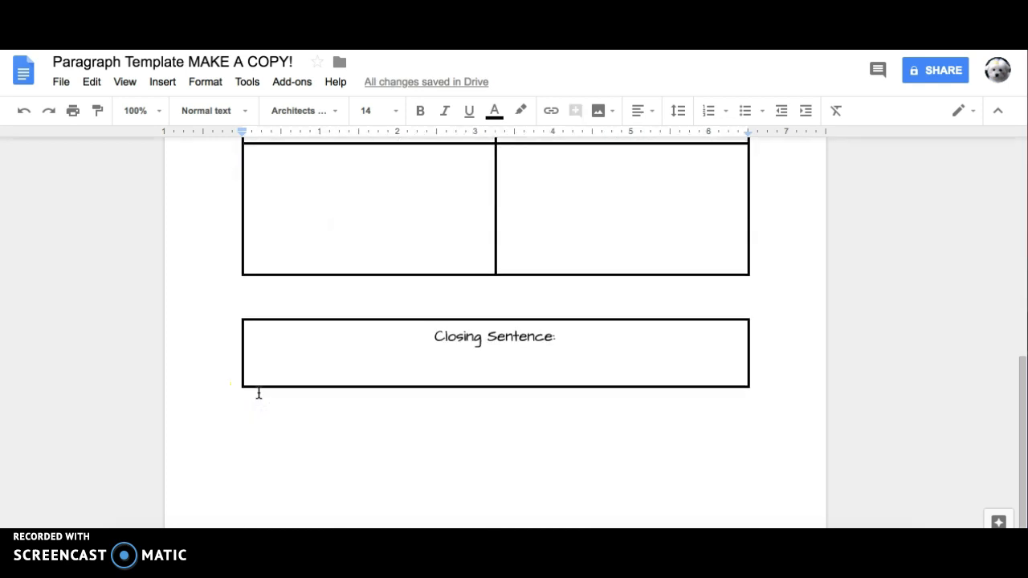
- Set the font size of the empty answer line in the topic sentence box to 12
scroll(259, 392, up, 6)
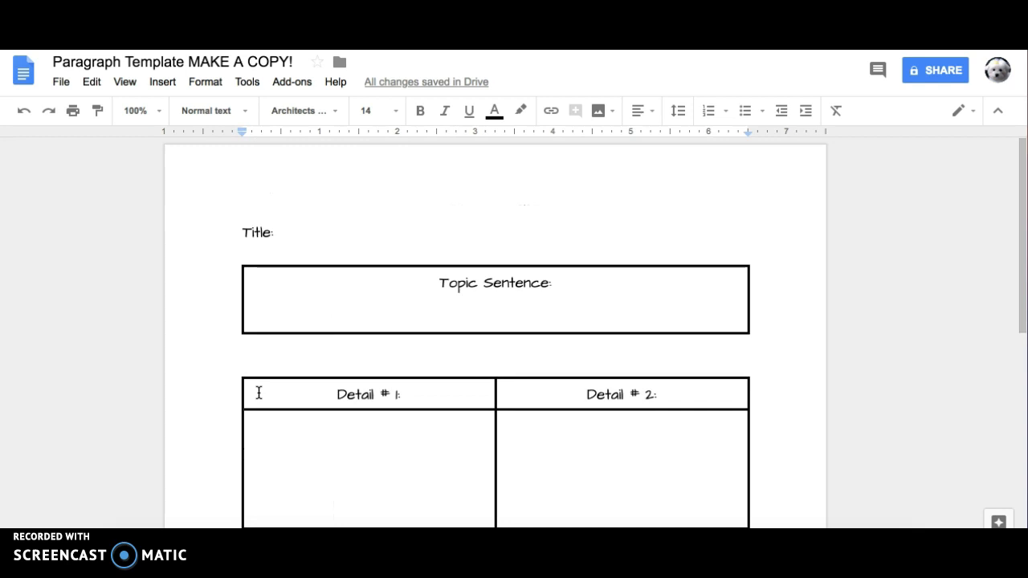
click(264, 298)
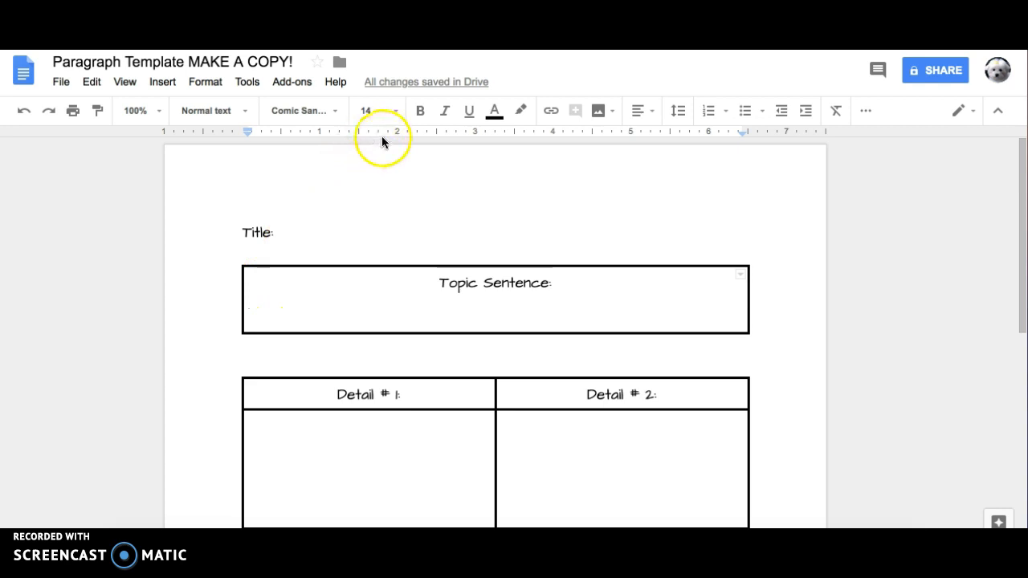
click(397, 114)
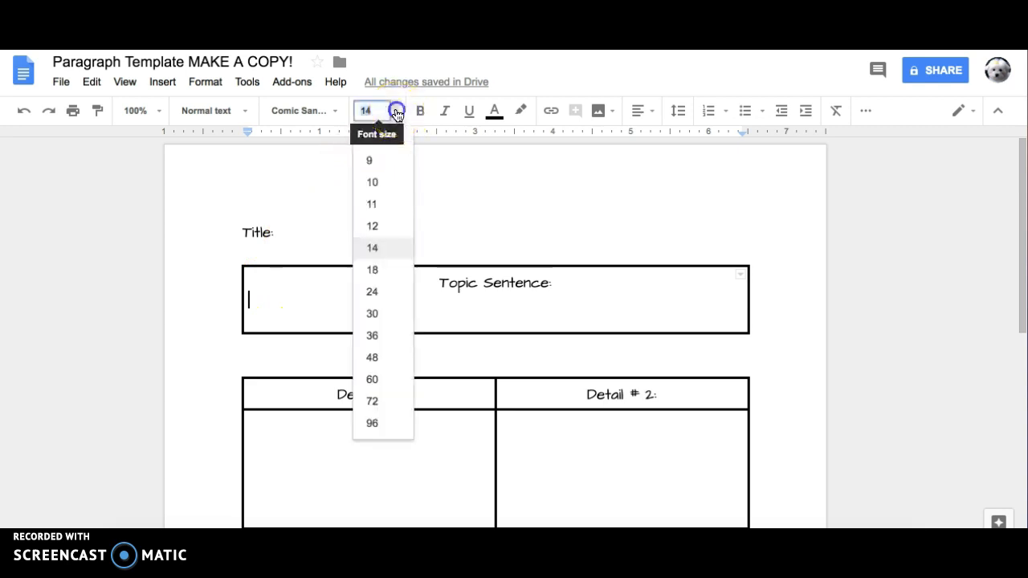
click(375, 224)
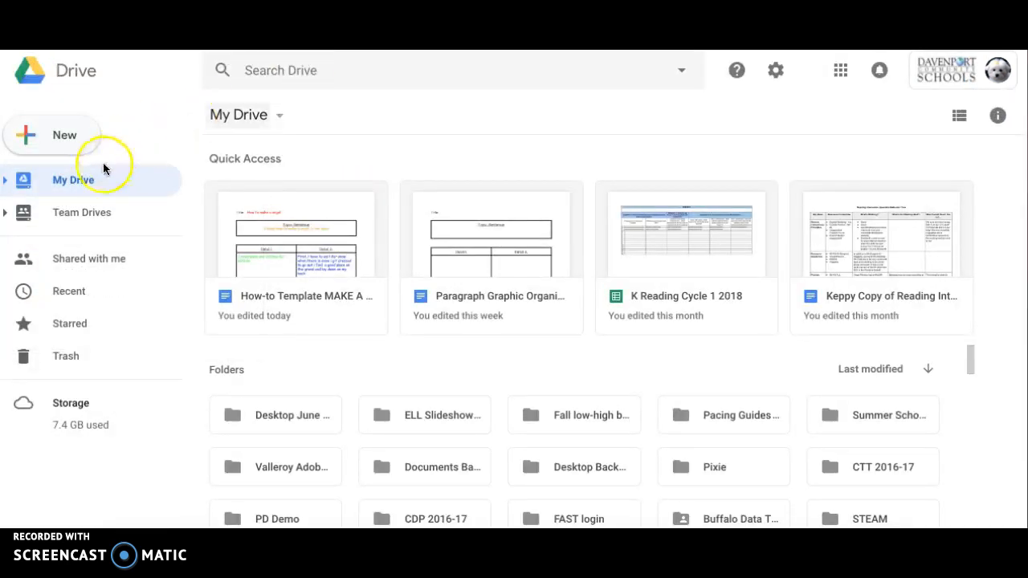
- Switch to Google Drive and start a new Google Docs document from a template to open the template gallery
click(68, 139)
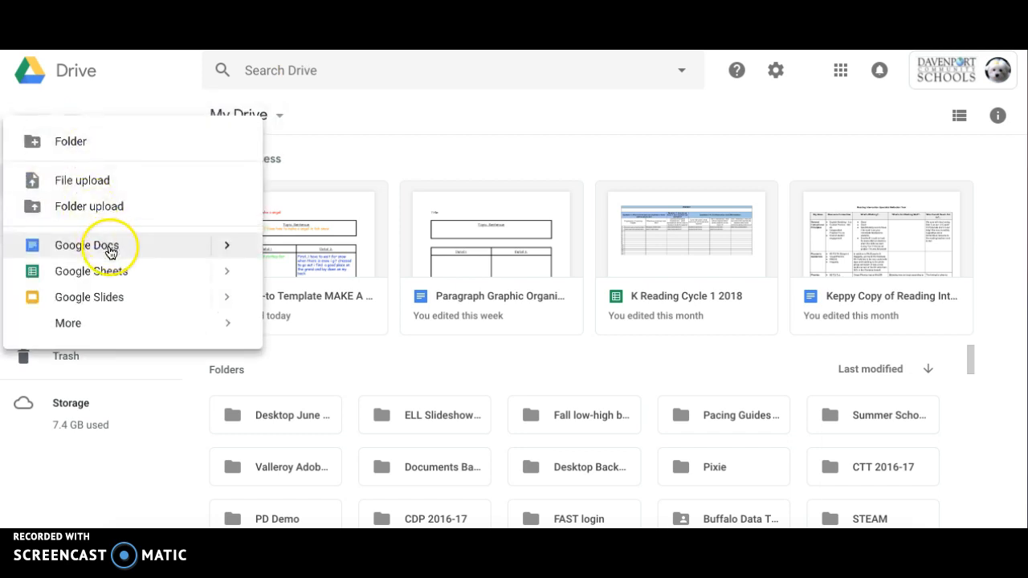
mouse_move(229, 249)
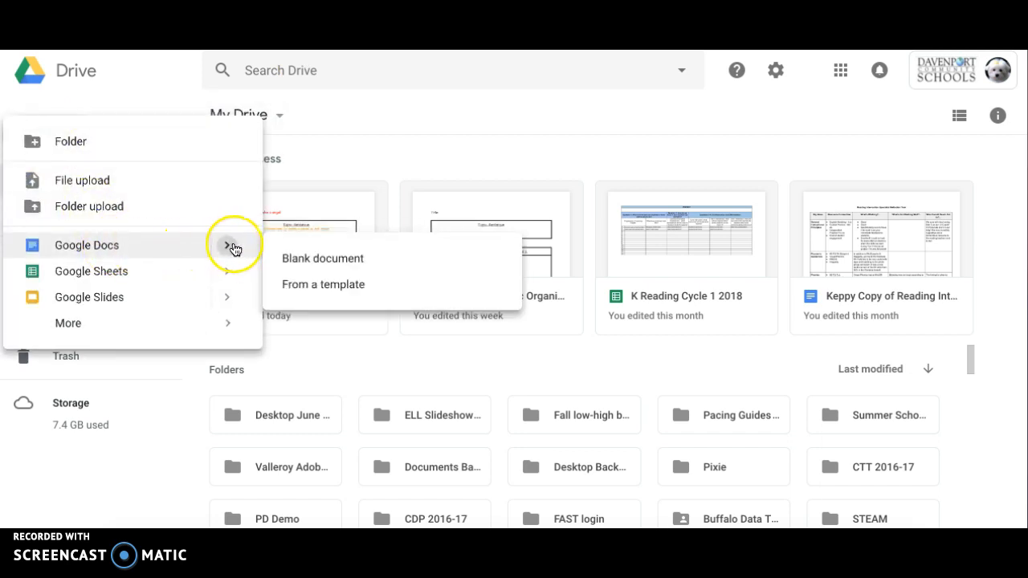
click(350, 286)
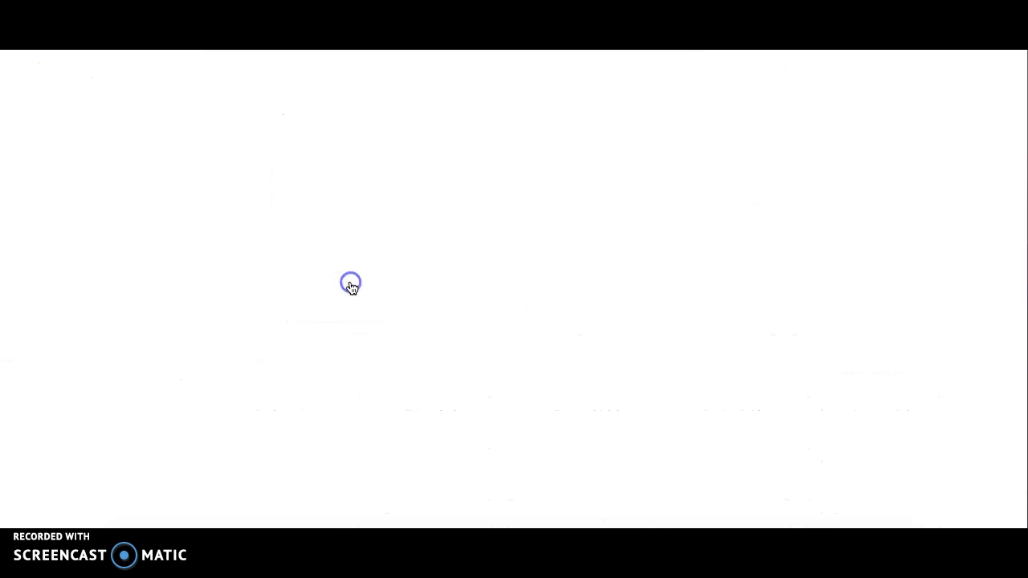